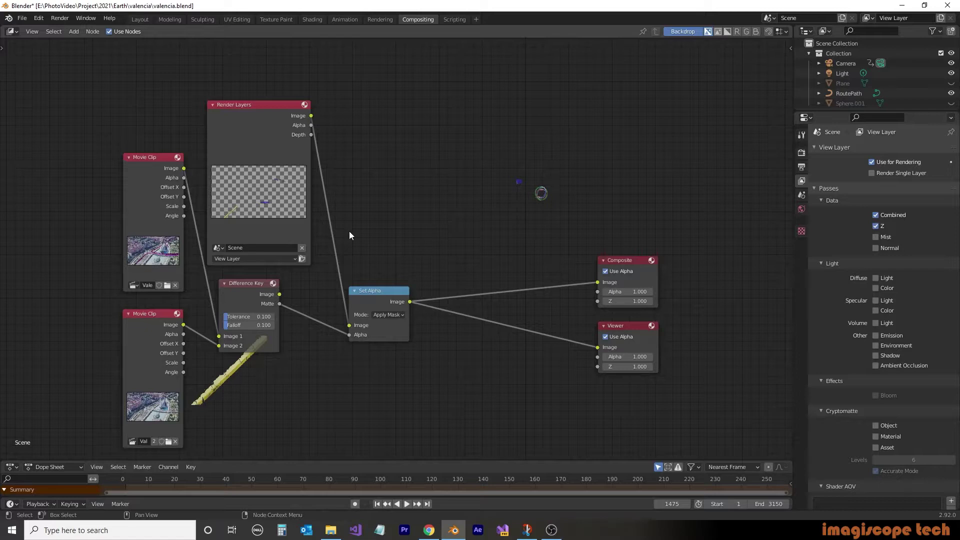
Duplicate the lower footage Movie Clip node and place the copy higher up
{"action": "left_click", "coordinate": [136, 314]}
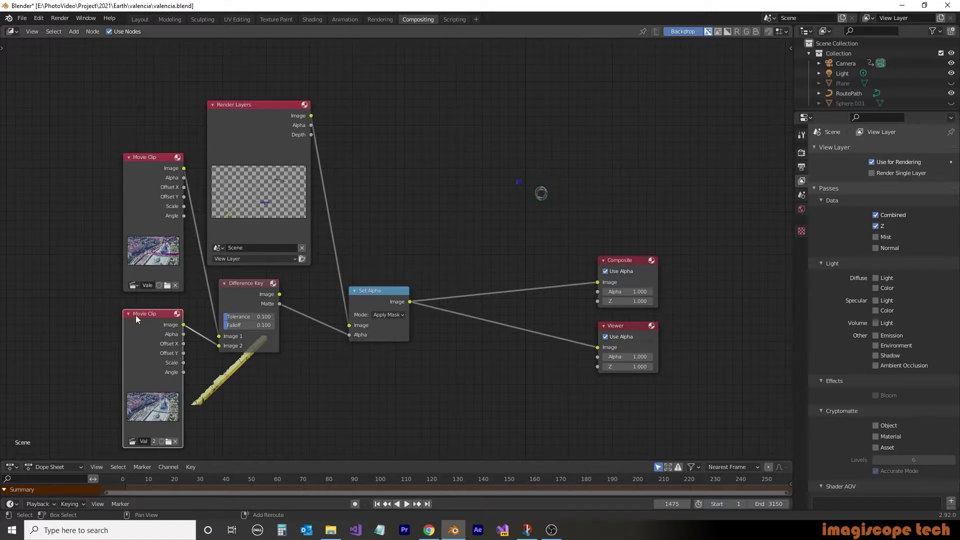
{"action": "key", "text": "shift+d"}
{"action": "left_click", "coordinate": [362, 110]}
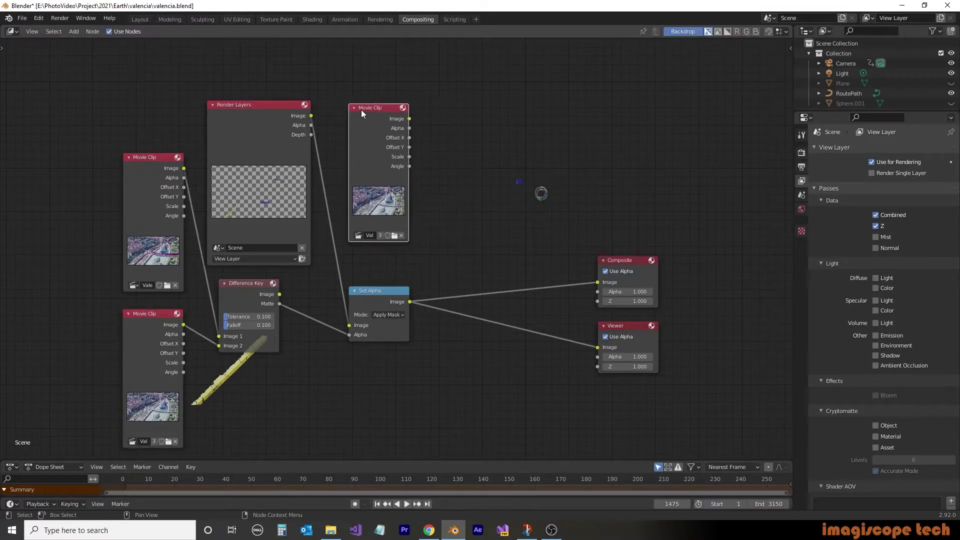
Add an Alpha Over node beside the copied Movie Clip node
{"action": "key", "text": "shift+a"}
{"action": "mouse_move", "coordinate": [484, 214]}
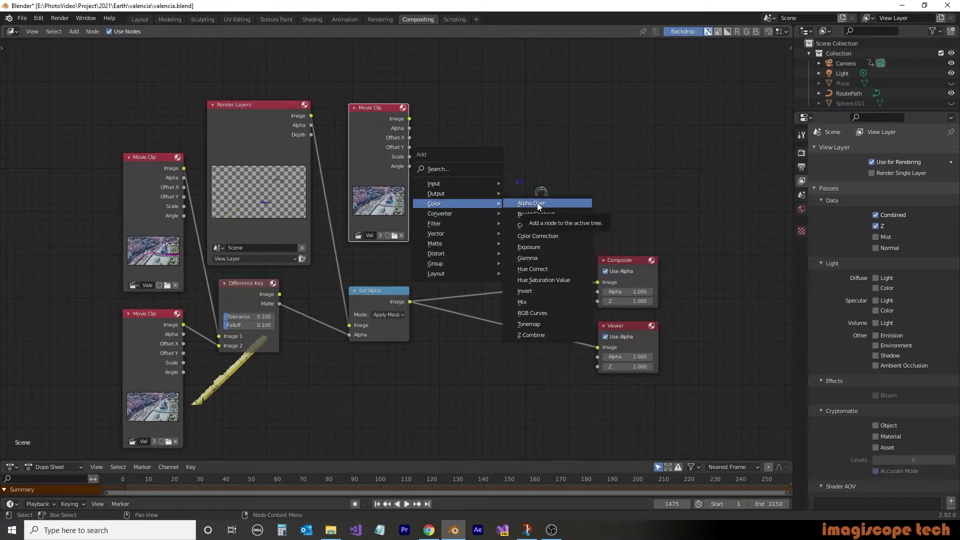
{"action": "left_click", "coordinate": [537, 203]}
{"action": "left_click", "coordinate": [471, 171]}
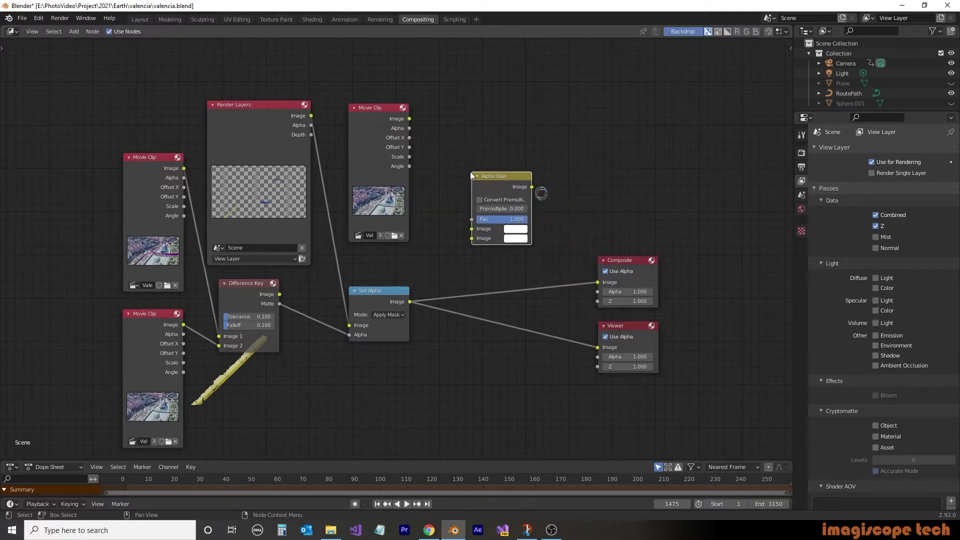
Highlight the After Effects price US$20.99/mo and the Creative Cloud All Apps price
{"action": "left_click_drag", "start_coordinate": [409, 301], "coordinate": [451, 256]}
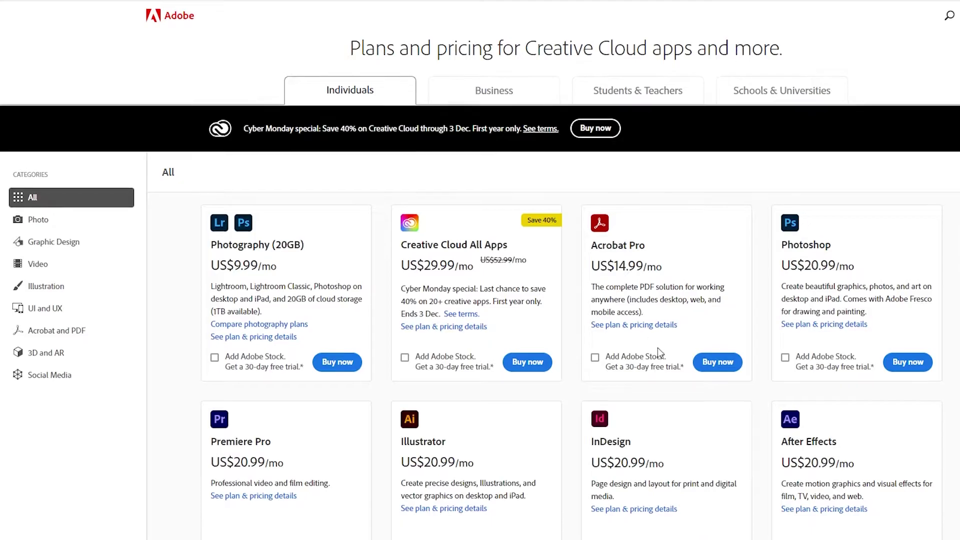
{"action": "scroll", "coordinate": [658, 347], "scroll_direction": "down", "scroll_amount": 2}
{"action": "left_click_drag", "start_coordinate": [883, 350], "coordinate": [781, 352]}
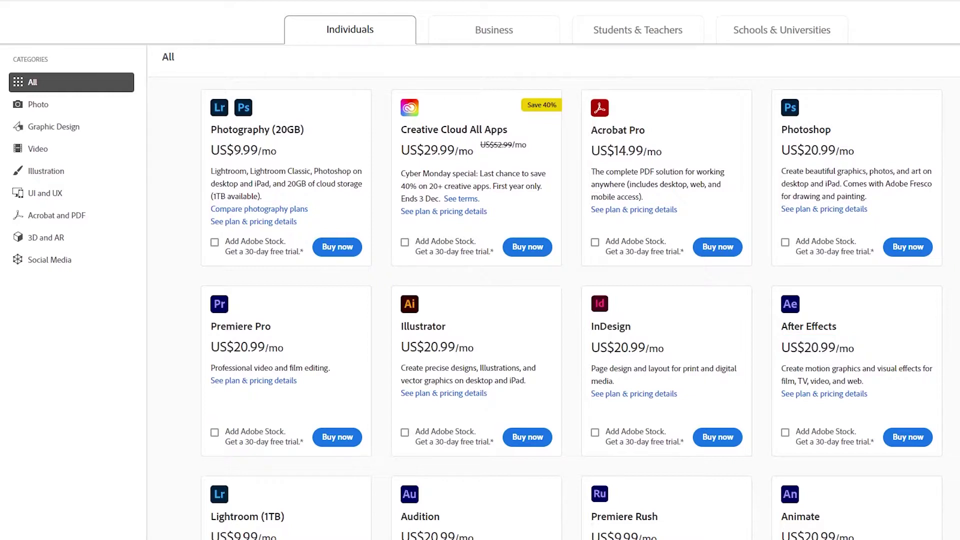
{"action": "left_click_drag", "start_coordinate": [401, 149], "coordinate": [475, 155]}
Scroll blender.org to Free and Open Source and highlight its heading and the 'forever' sentence
{"action": "left_click", "coordinate": [527, 201]}
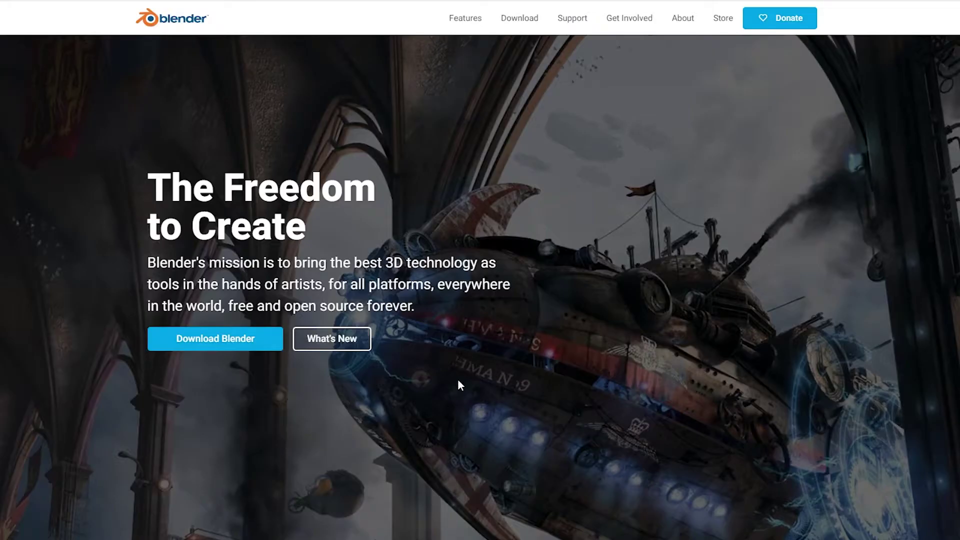
{"action": "scroll", "coordinate": [459, 382], "scroll_direction": "down", "scroll_amount": 10}
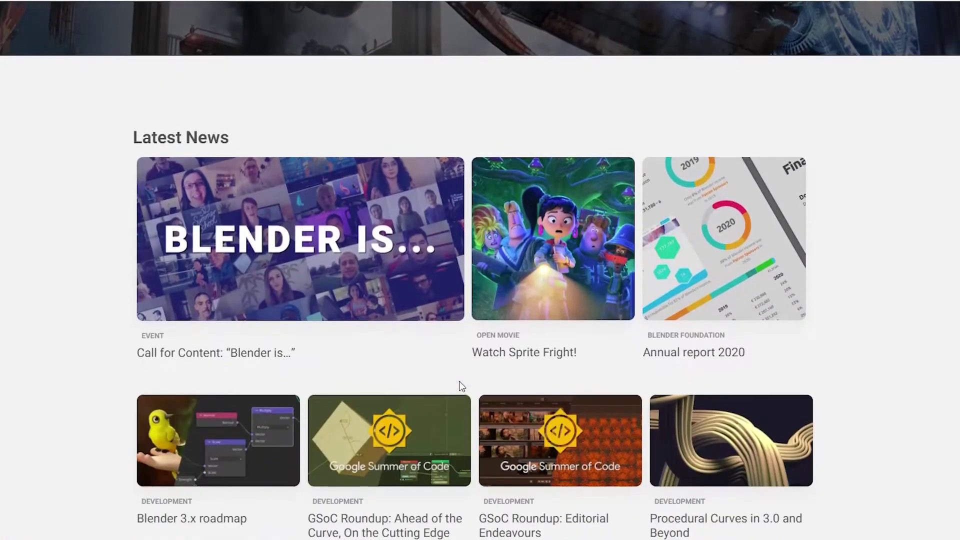
{"action": "scroll", "coordinate": [459, 380], "scroll_direction": "down", "scroll_amount": 1}
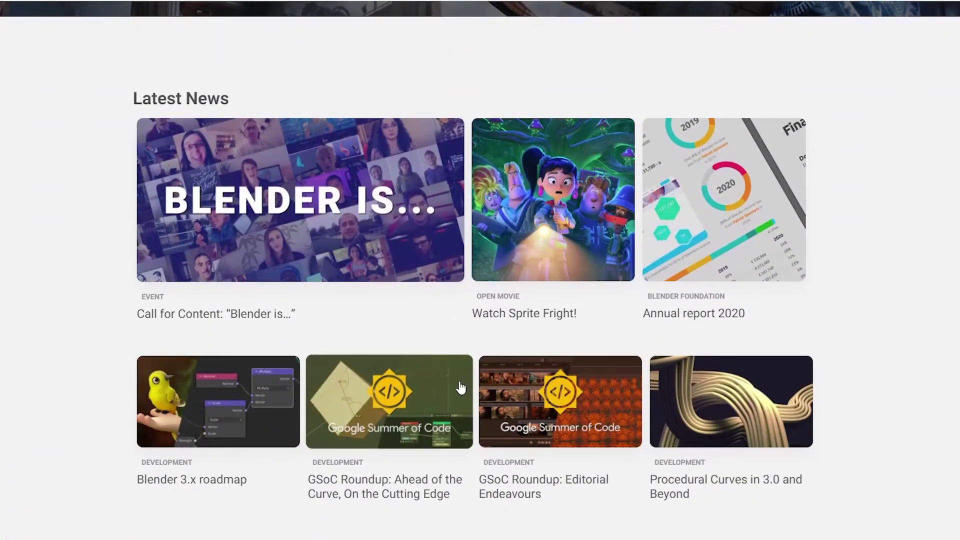
{"action": "scroll", "coordinate": [460, 388], "scroll_direction": "down", "scroll_amount": 8}
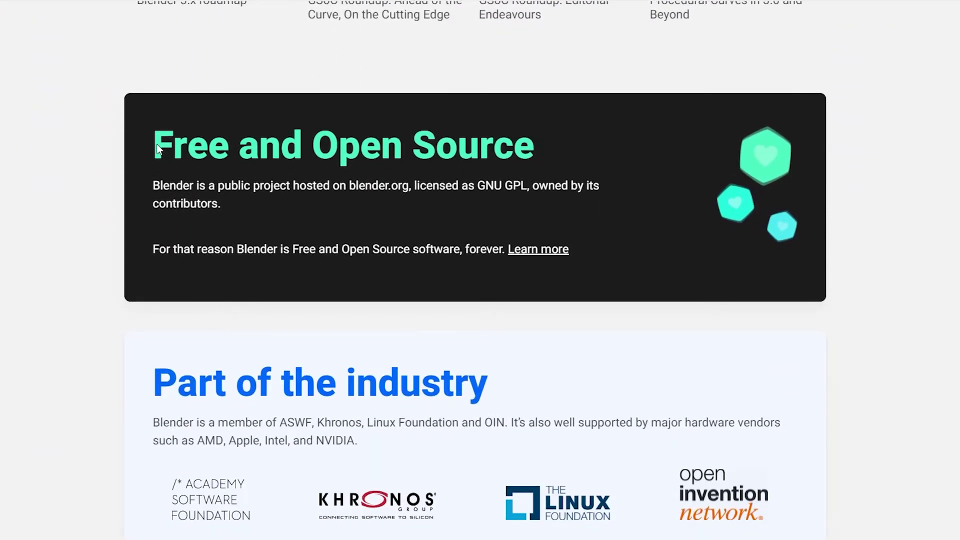
{"action": "left_click_drag", "start_coordinate": [155, 146], "coordinate": [526, 145]}
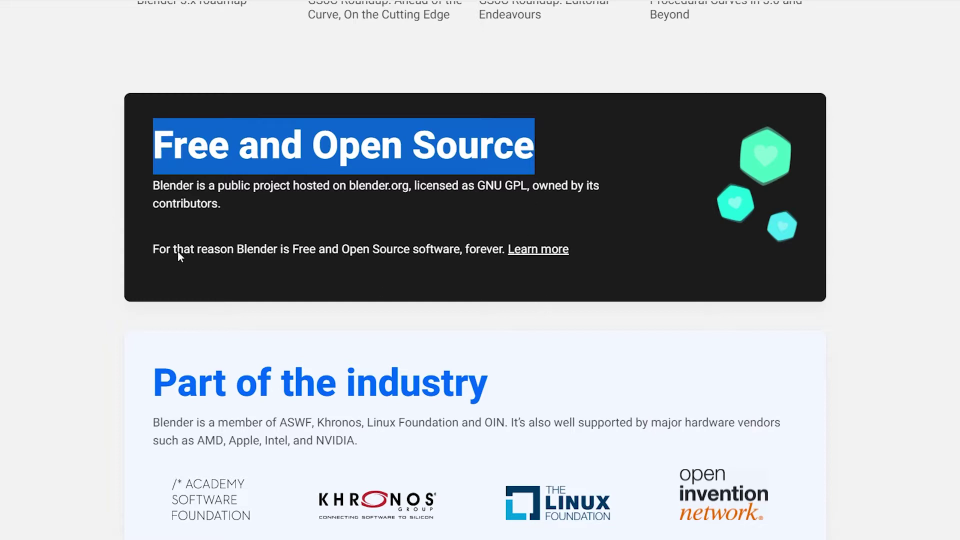
{"action": "left_click_drag", "start_coordinate": [144, 251], "coordinate": [421, 257]}
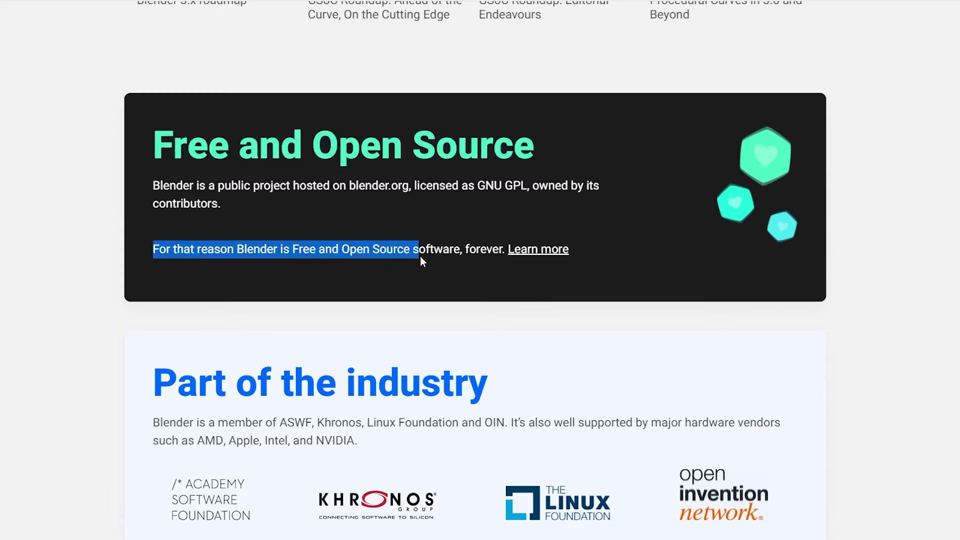
{"action": "left_click_drag", "start_coordinate": [482, 255], "coordinate": [501, 251]}
{"action": "double_click", "coordinate": [484, 249]}
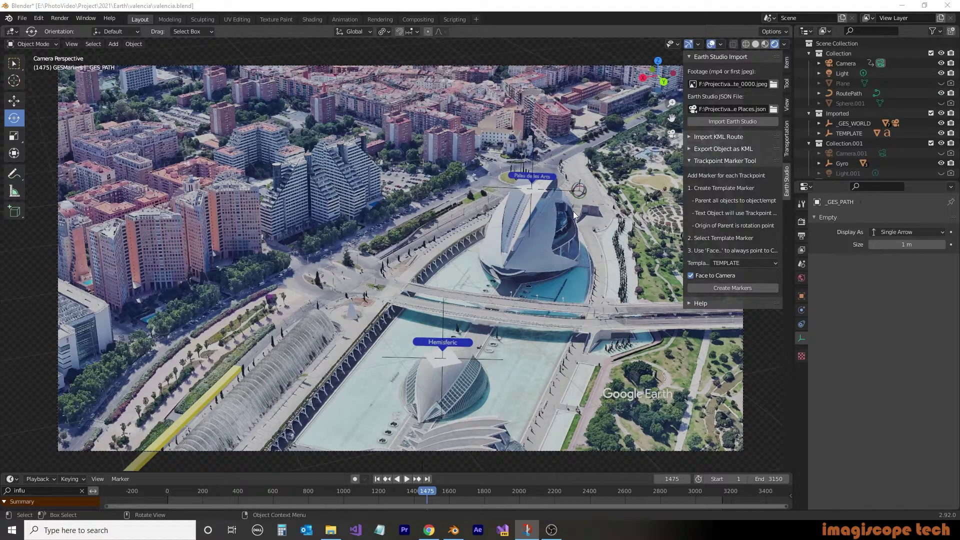
Return to Blender and hide the Earth Studio sidebar to clear the Valencia camera view
{"action": "left_click", "coordinate": [583, 17]}
{"action": "key", "text": "n"}
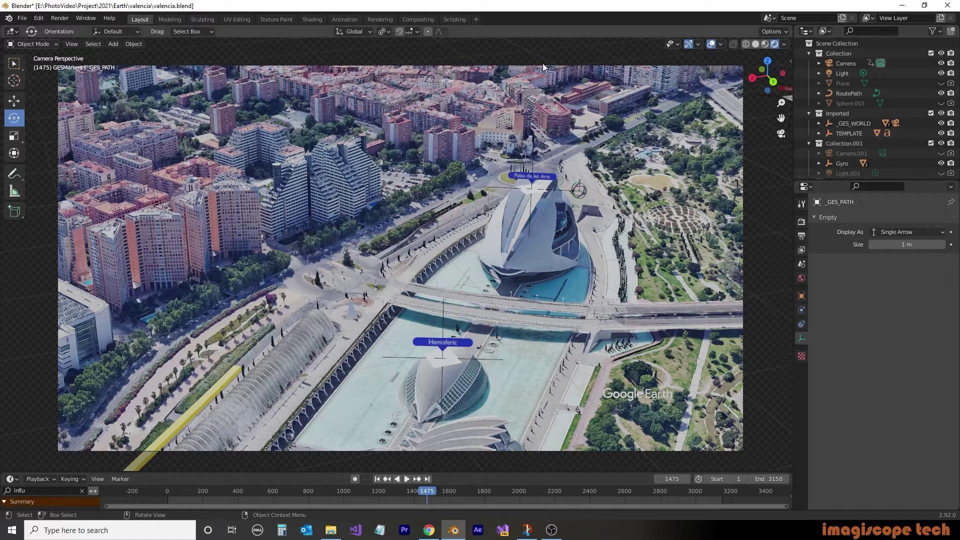
Enable Use Nodes in Compositing, then move Render Layers left and Composite right
{"action": "left_click", "coordinate": [419, 19]}
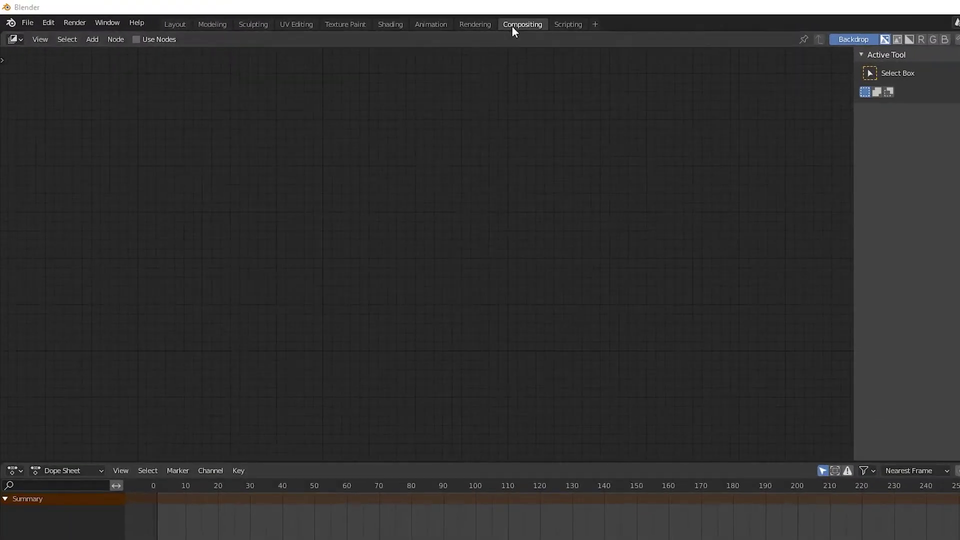
{"action": "left_click", "coordinate": [137, 40]}
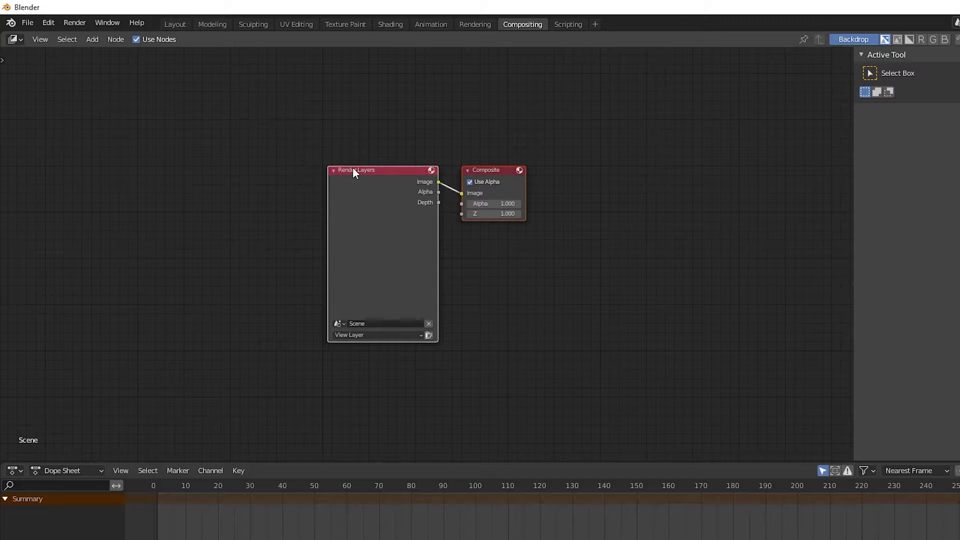
{"action": "left_click_drag", "start_coordinate": [356, 167], "coordinate": [146, 163]}
{"action": "left_click", "coordinate": [210, 165]}
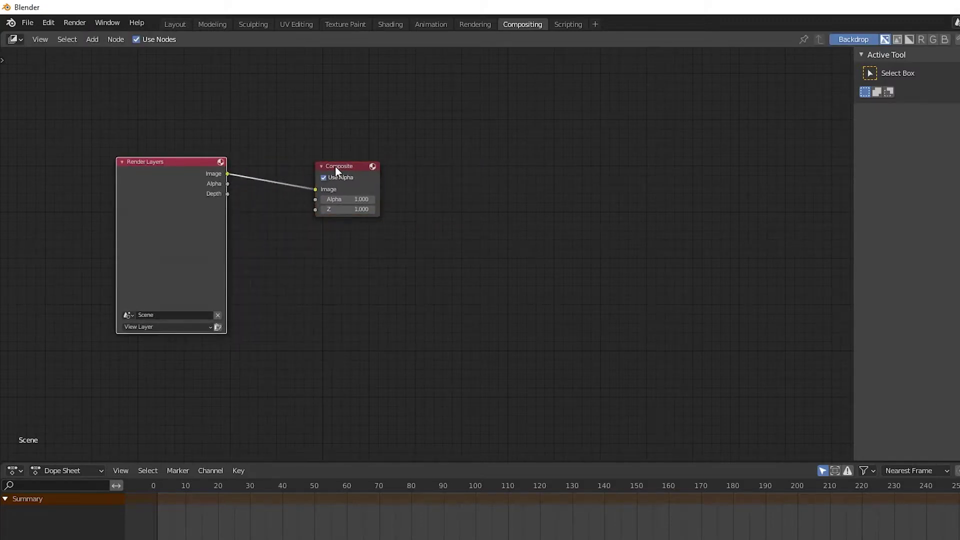
{"action": "left_click_drag", "start_coordinate": [335, 166], "coordinate": [540, 168]}
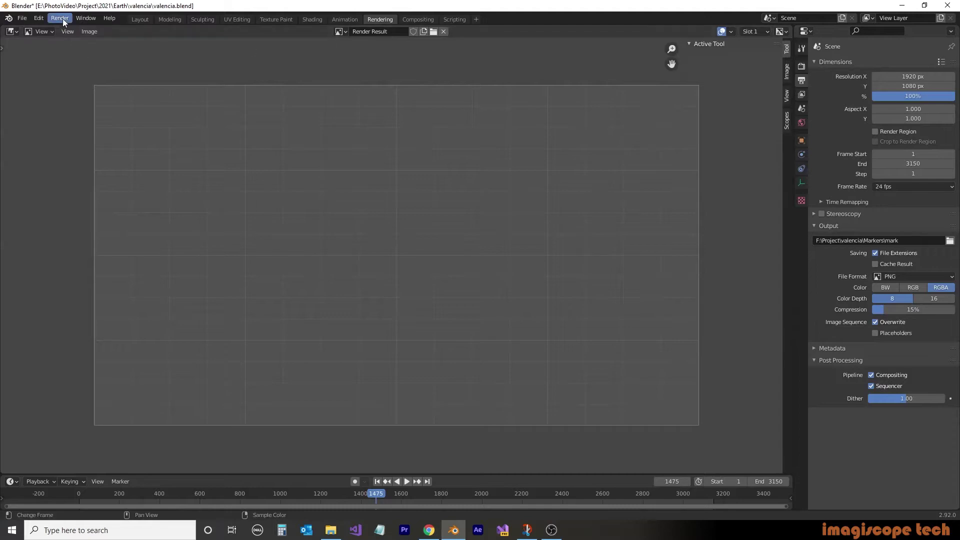
Render frame 1475, then exclude the Imported collection in the Layout Outliner
{"action": "left_click", "coordinate": [59, 18]}
{"action": "left_click", "coordinate": [75, 30]}
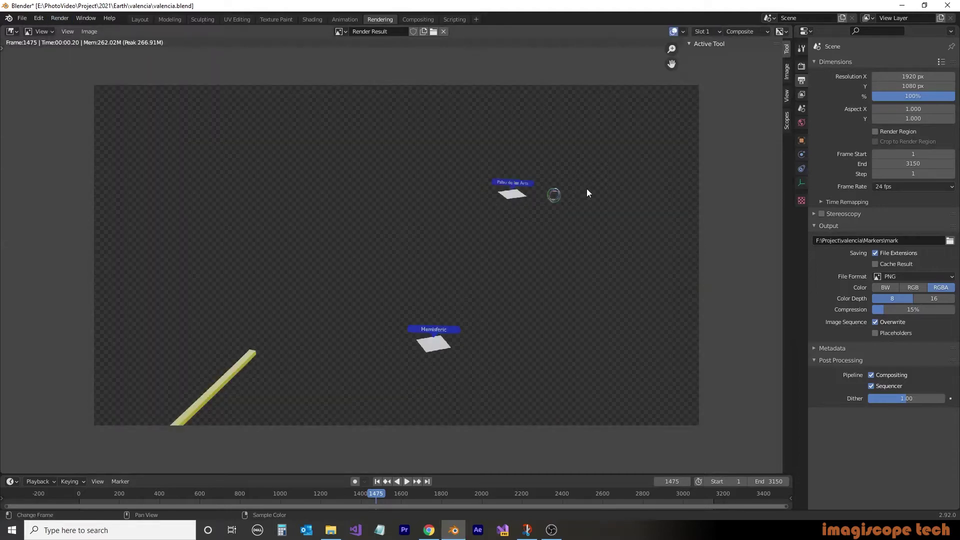
{"action": "left_click", "coordinate": [142, 22]}
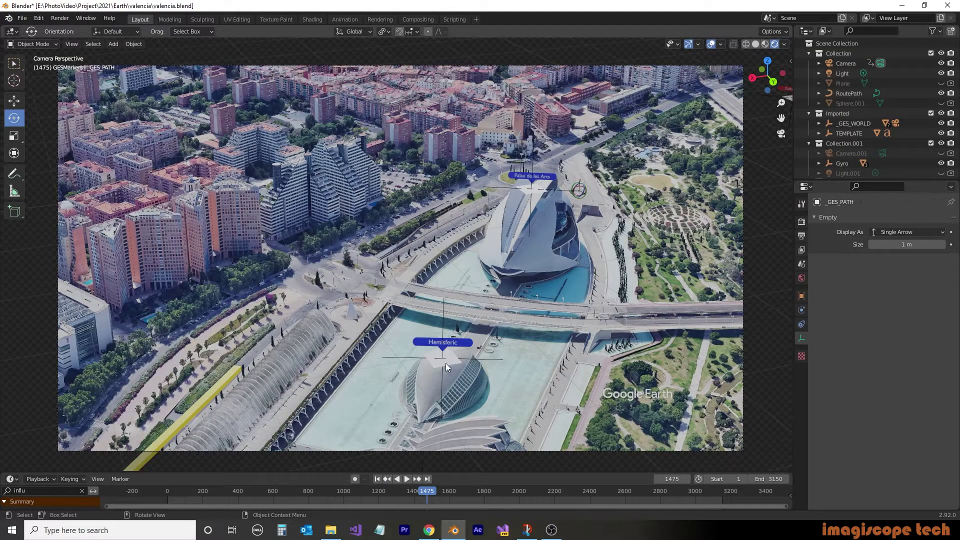
{"action": "left_click", "coordinate": [446, 363]}
{"action": "left_click", "coordinate": [837, 112]}
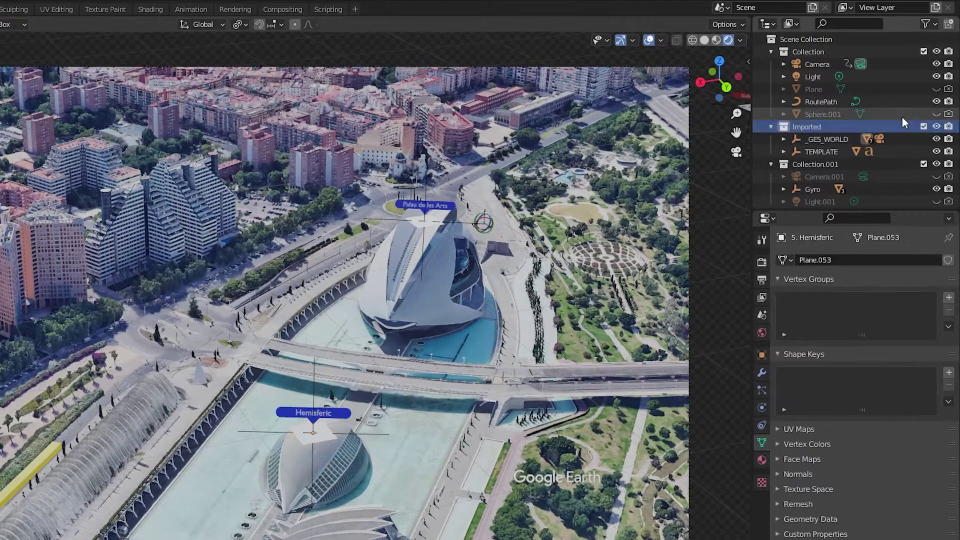
{"action": "left_click", "coordinate": [923, 126]}
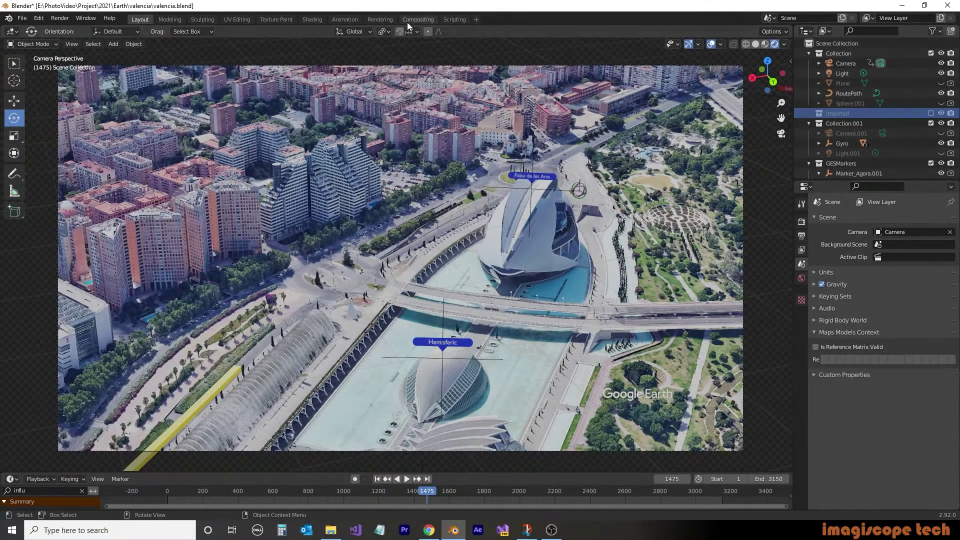
Re-render frame 1475 without the white planes and go back to the compositor
{"action": "left_click", "coordinate": [235, 9]}
{"action": "left_click", "coordinate": [50, 19]}
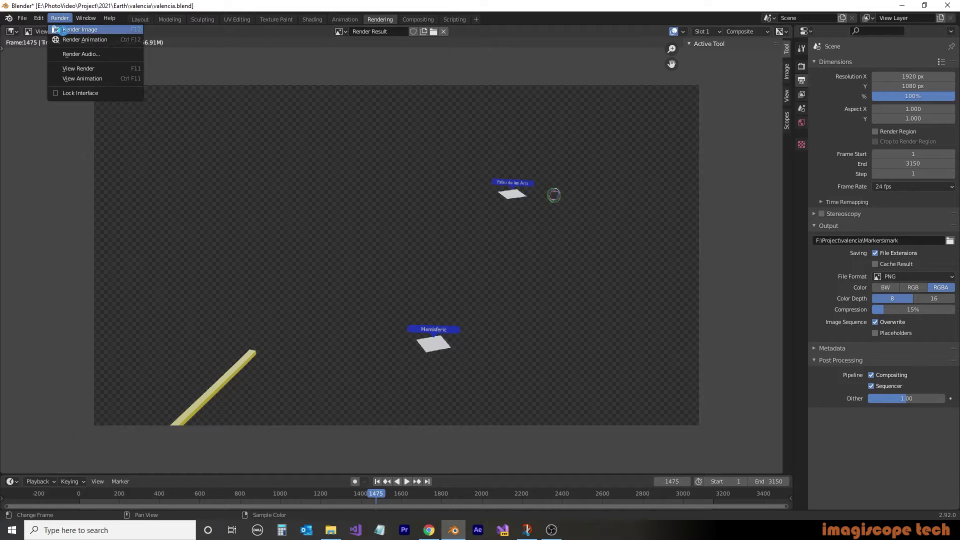
{"action": "left_click", "coordinate": [60, 27]}
{"action": "left_click", "coordinate": [418, 19]}
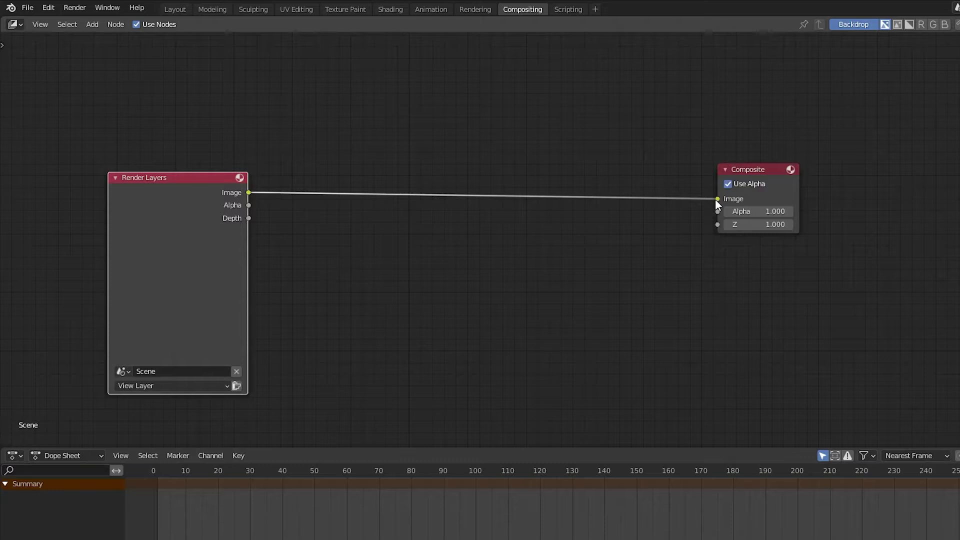
Disconnect Render Layers from Composite and add a Movie Clip node left of Render Layers
{"action": "key", "text": "alt+a"}
{"action": "left_click_drag", "start_coordinate": [718, 198], "coordinate": [350, 190]}
{"action": "scroll", "coordinate": [298, 295], "scroll_direction": "down", "scroll_amount": 3}
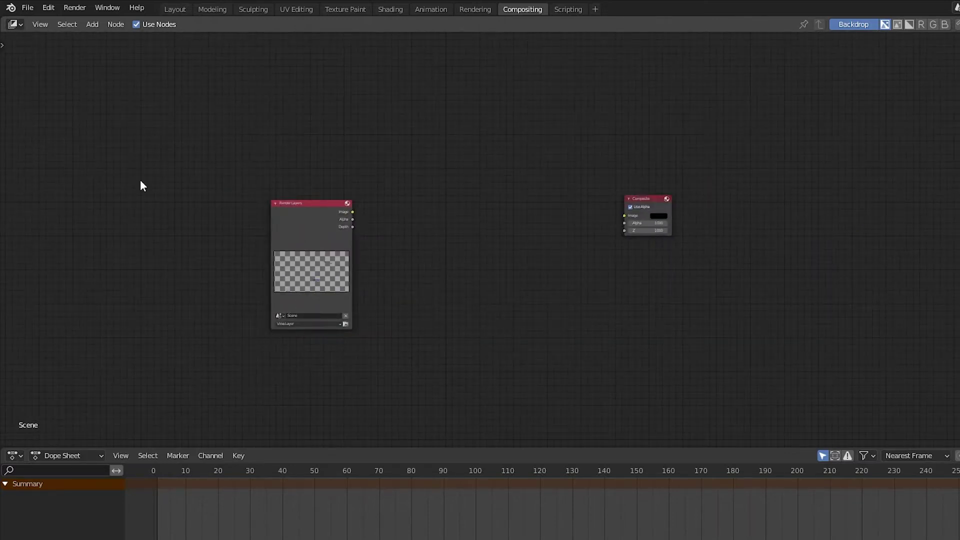
{"action": "key", "text": "shift+a"}
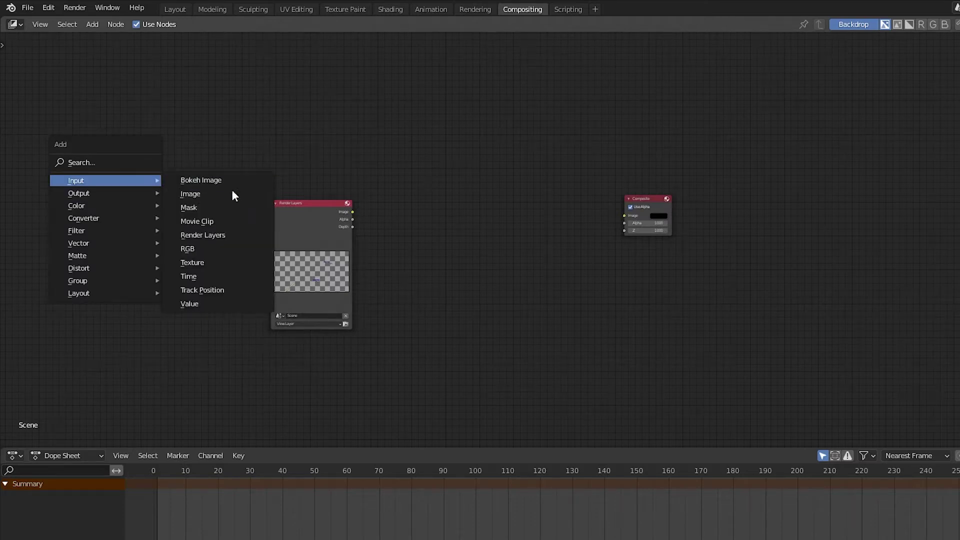
{"action": "left_click", "coordinate": [215, 219]}
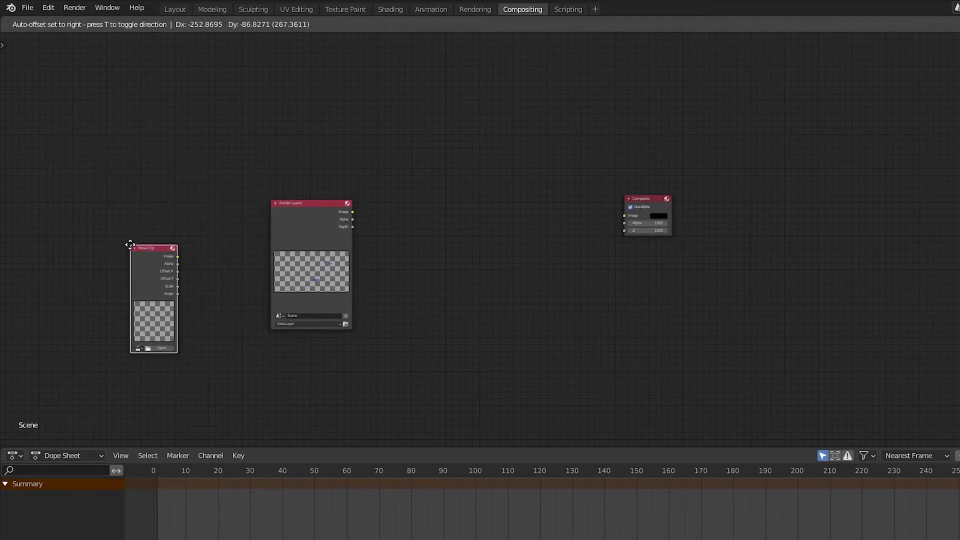
{"action": "left_click", "coordinate": [129, 244]}
Load the Valencia Route_0000.jpeg footage into the new Movie Clip node
{"action": "scroll", "coordinate": [118, 352], "scroll_direction": "up", "scroll_amount": 3}
{"action": "middle_click_drag", "start_coordinate": [119, 352], "coordinate": [351, 304]}
{"action": "left_click", "coordinate": [226, 338]}
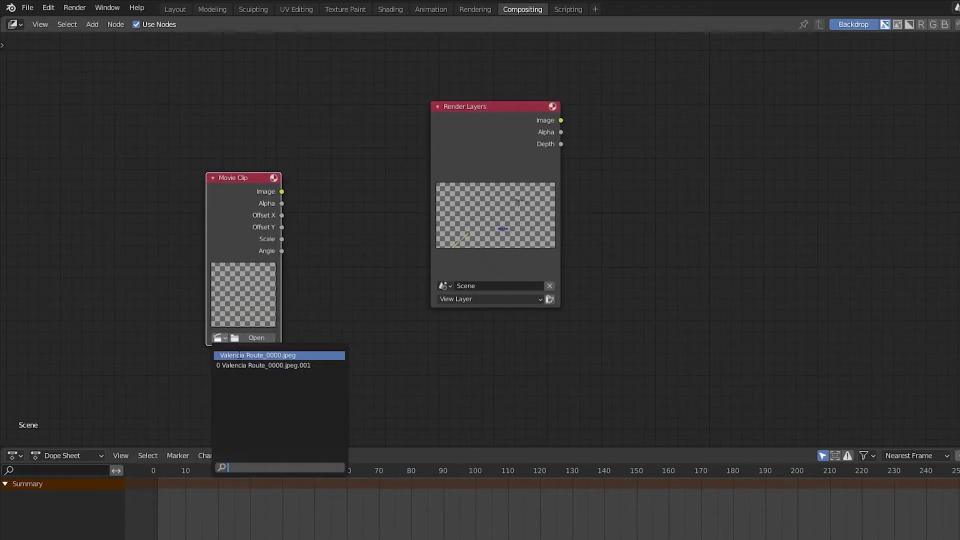
{"action": "left_click", "coordinate": [239, 354]}
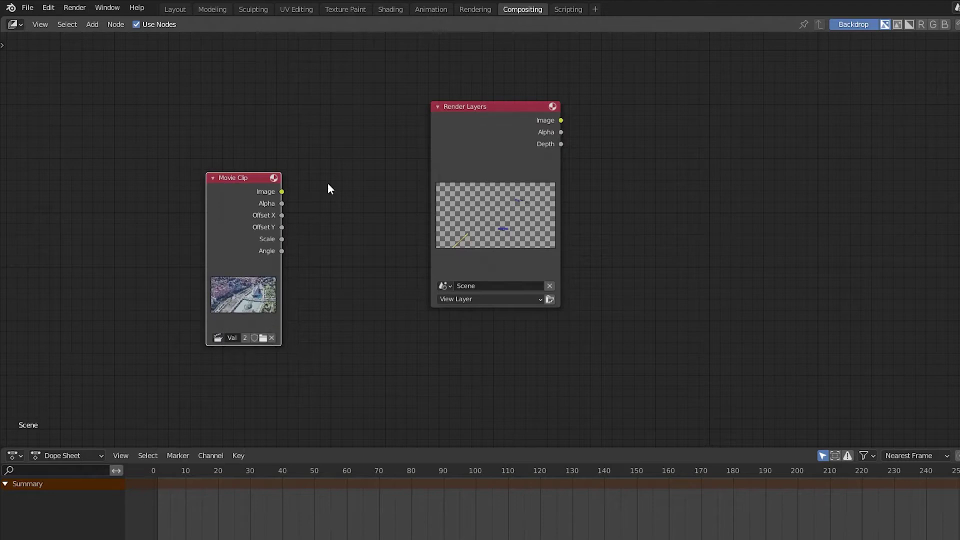
Duplicate the footage Movie Clip node and align the copy above the original
{"action": "middle_click_drag", "start_coordinate": [329, 181], "coordinate": [319, 245]}
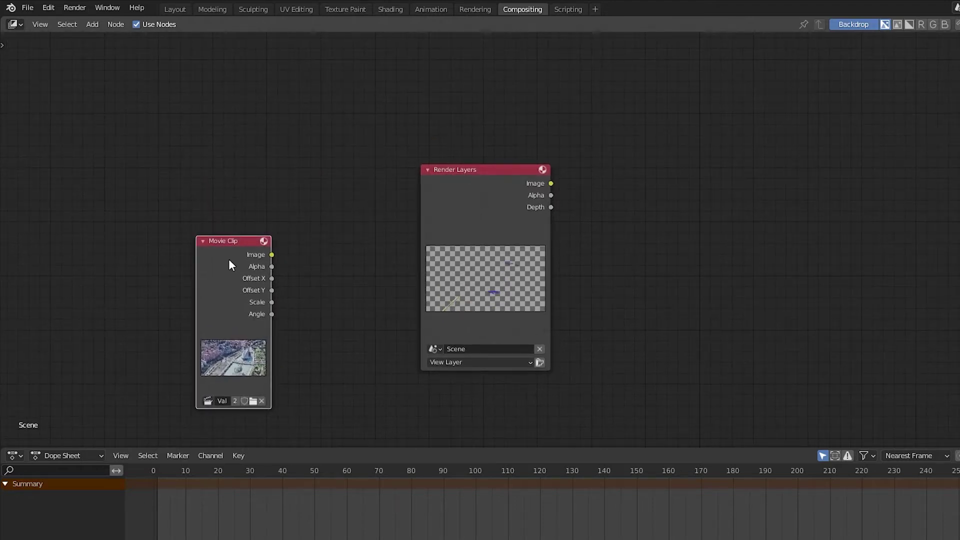
{"action": "key", "text": "shift+d"}
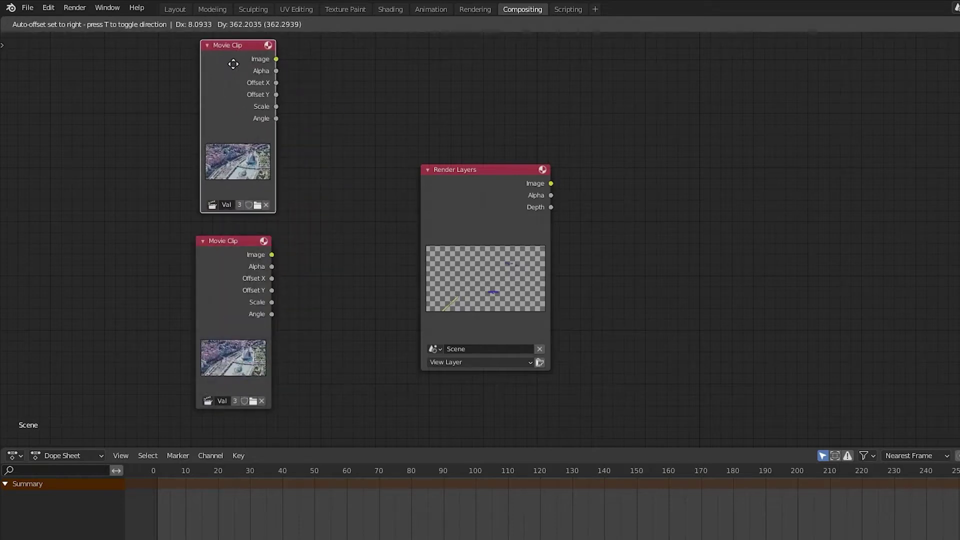
{"action": "left_click", "coordinate": [229, 63]}
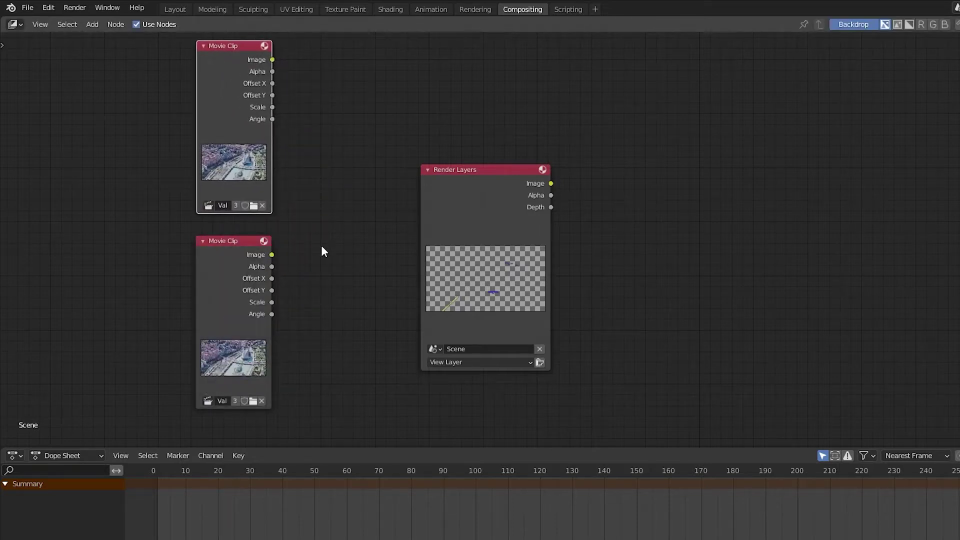
Load Valencia Route Mask_0000.jpeg into the upper Movie Clip and move Render Layers up
{"action": "left_click", "coordinate": [253, 206]}
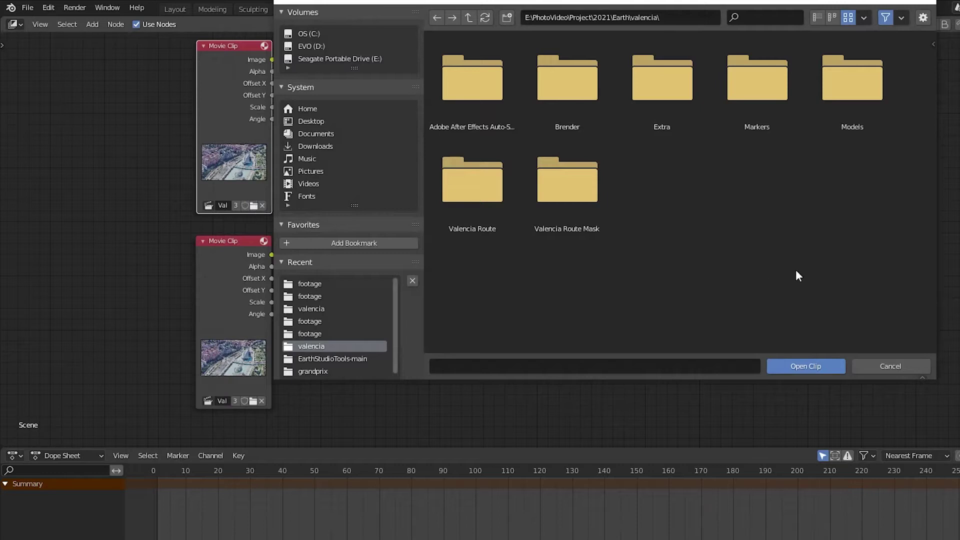
{"action": "left_click", "coordinate": [310, 308]}
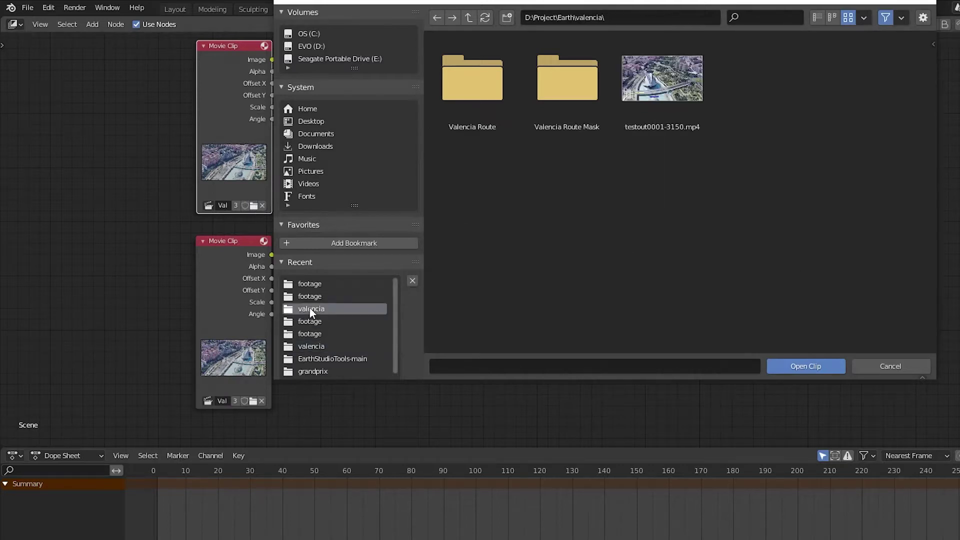
{"action": "double_click", "coordinate": [547, 96]}
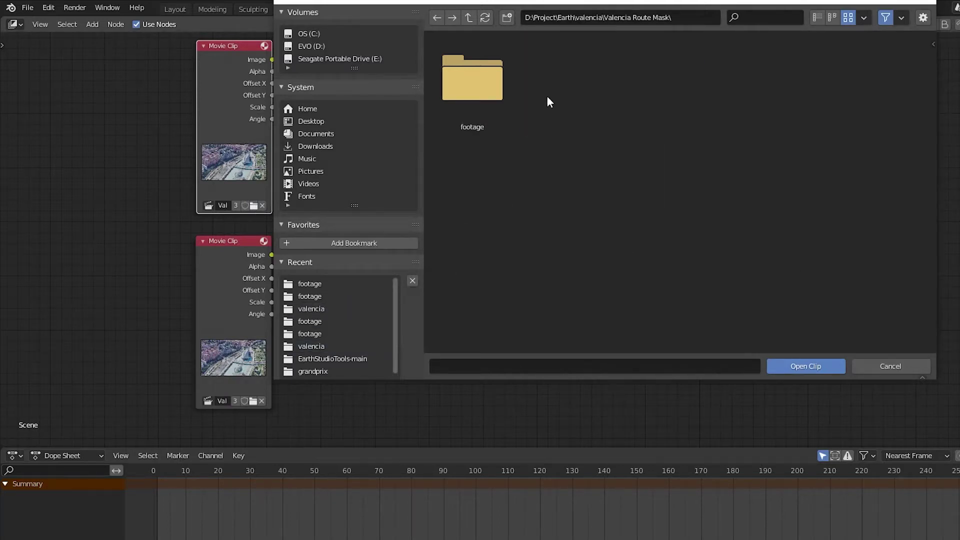
{"action": "double_click", "coordinate": [467, 70]}
{"action": "left_click", "coordinate": [460, 74]}
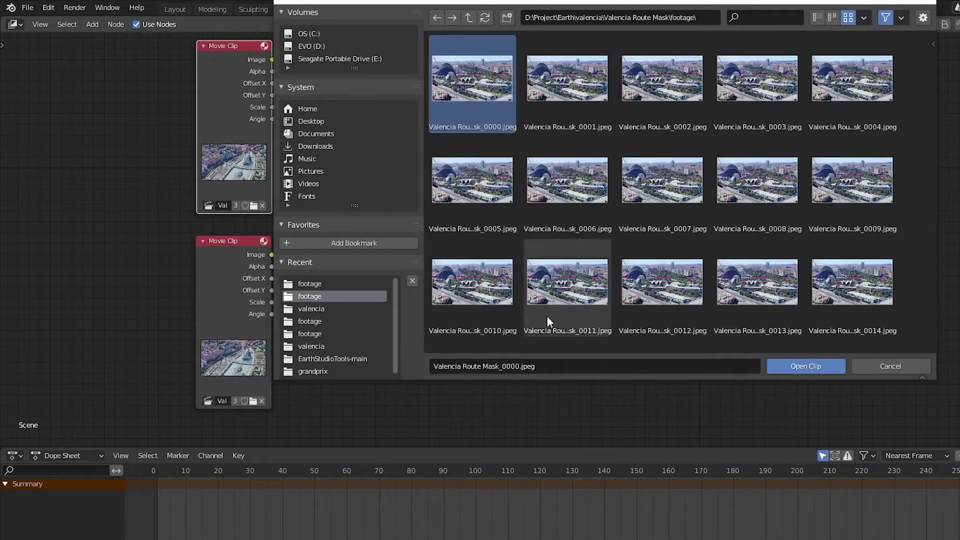
{"action": "left_click", "coordinate": [794, 364]}
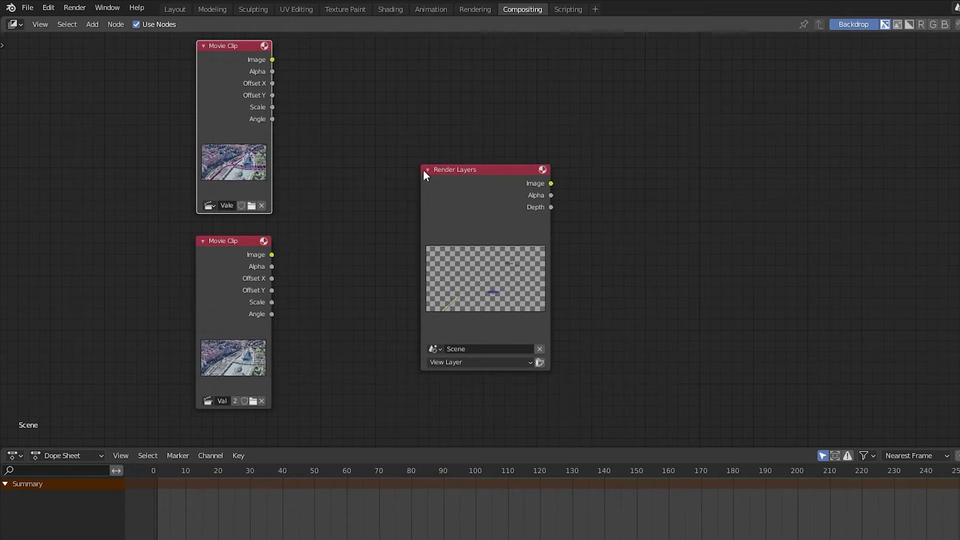
{"action": "left_click_drag", "start_coordinate": [452, 164], "coordinate": [487, 30]}
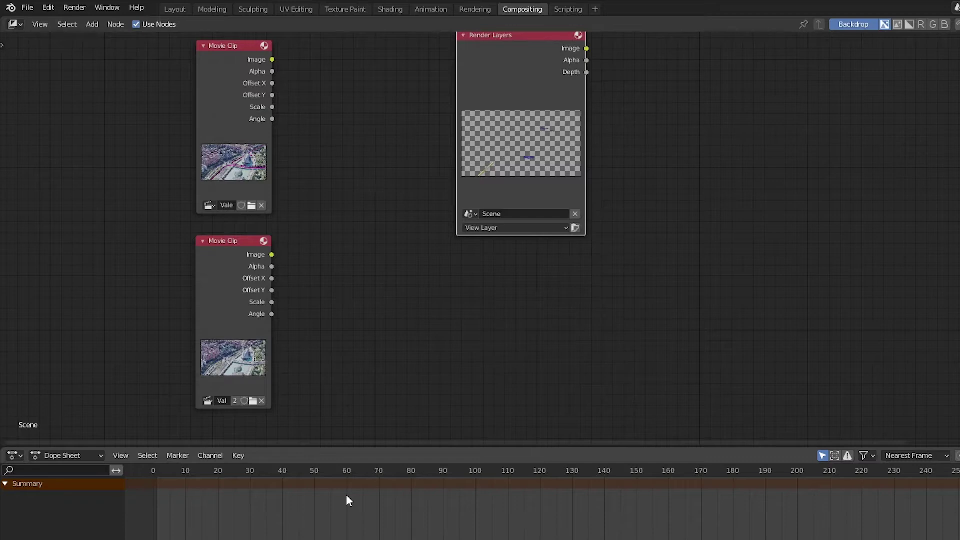
{"action": "key", "text": "shift+a"}
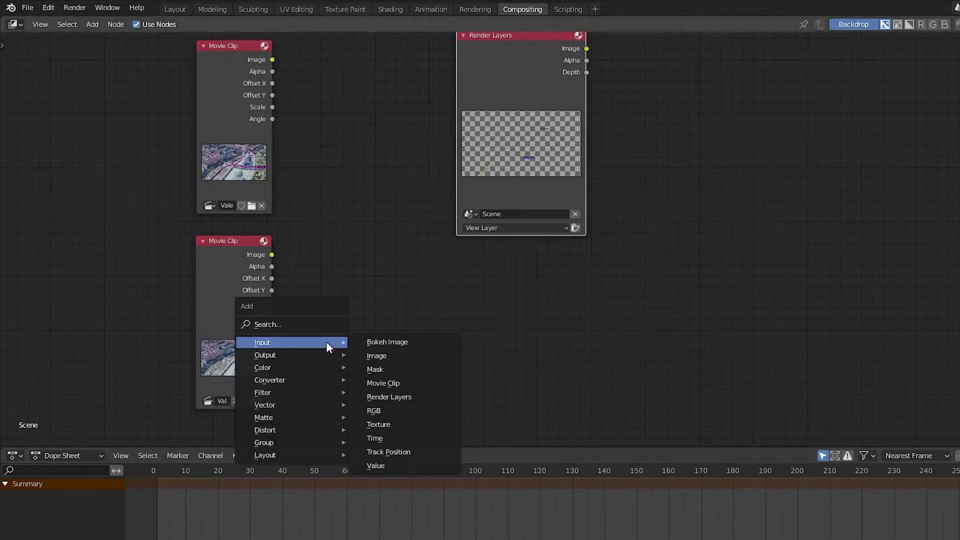
Add a Difference Key fed by the clips, with tolerance 0.100
{"action": "mouse_move", "coordinate": [302, 417]}
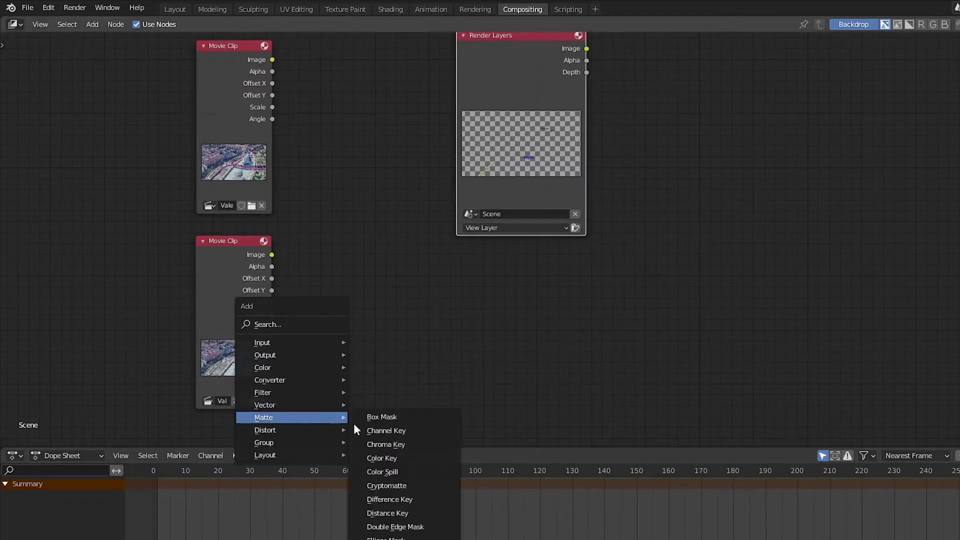
{"action": "left_click", "coordinate": [390, 499]}
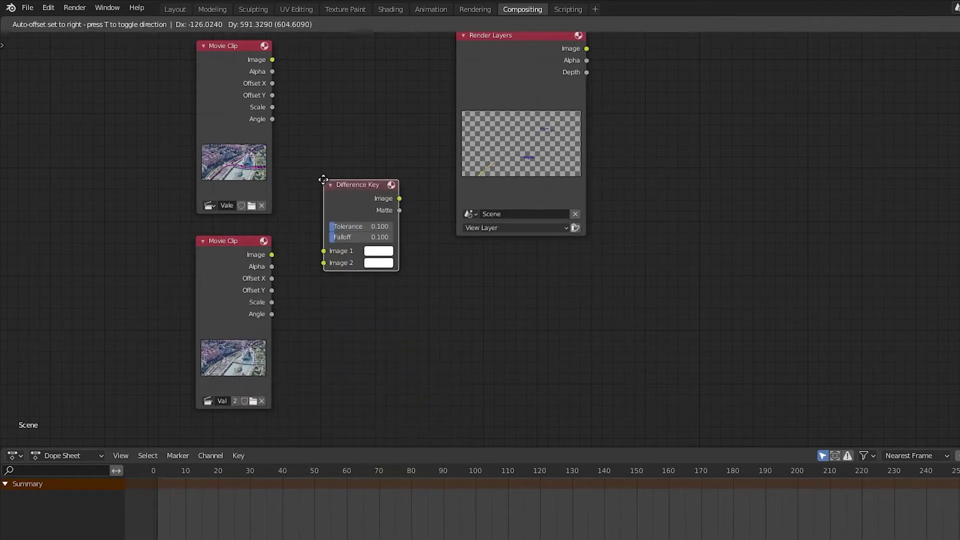
{"action": "left_click", "coordinate": [316, 198]}
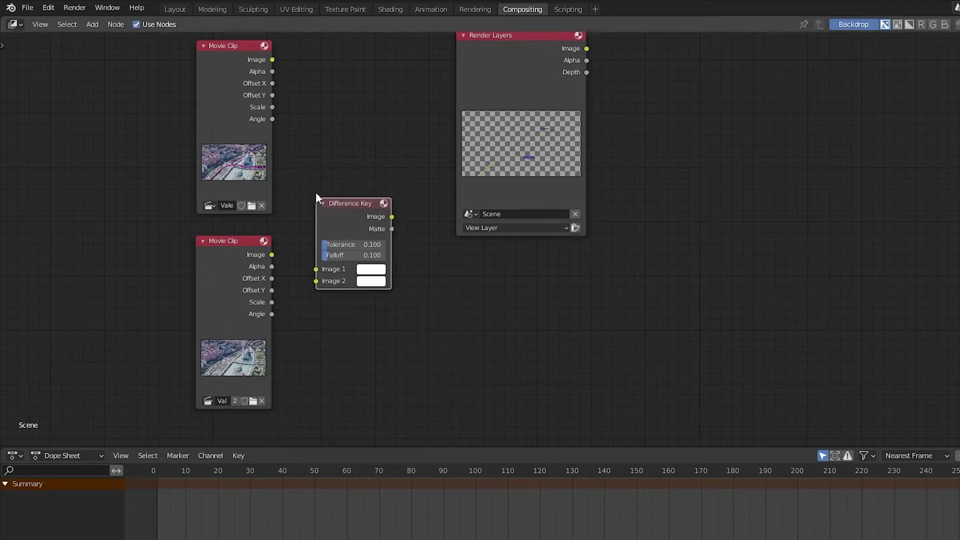
{"action": "left_click_drag", "start_coordinate": [272, 60], "coordinate": [316, 282]}
{"action": "left_click", "coordinate": [361, 244]}
{"action": "left_click", "coordinate": [405, 270]}
Add a Composite node and link the Difference Key result to it
{"action": "middle_click_drag", "start_coordinate": [512, 298], "coordinate": [502, 300]}
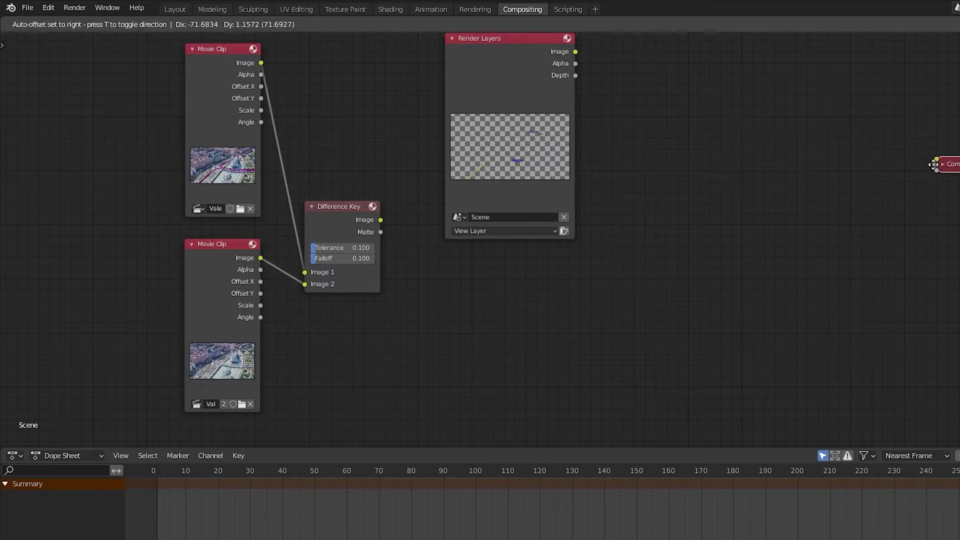
{"action": "left_click", "coordinate": [705, 186]}
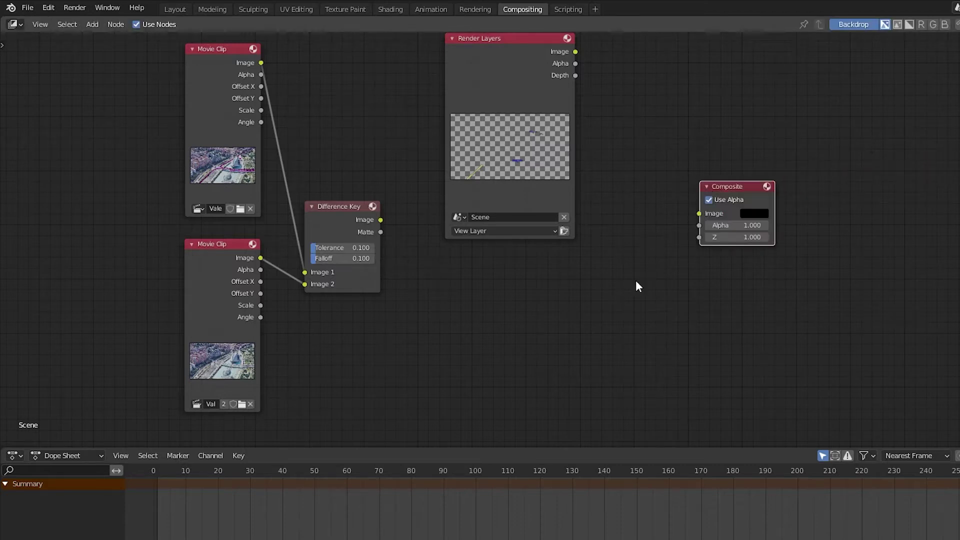
{"action": "left_click_drag", "start_coordinate": [381, 220], "coordinate": [700, 214]}
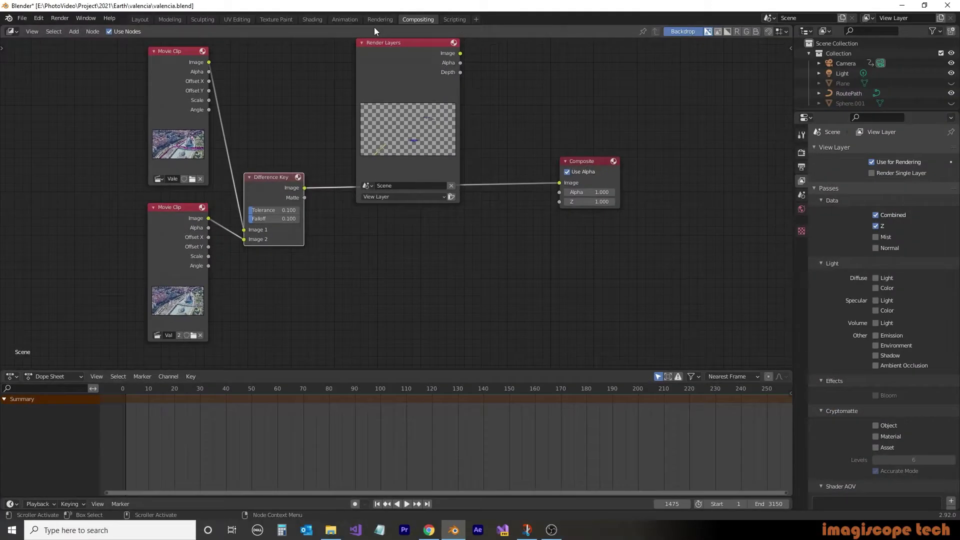
Render frame 1475 through the Difference Key from the Rendering workspace
{"action": "left_click", "coordinate": [377, 19]}
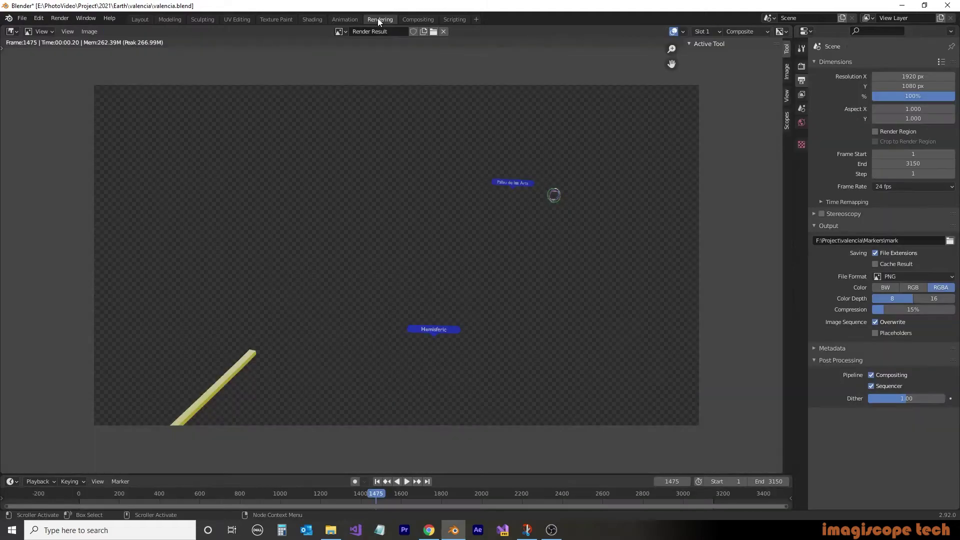
{"action": "left_click", "coordinate": [60, 19]}
{"action": "left_click", "coordinate": [67, 29]}
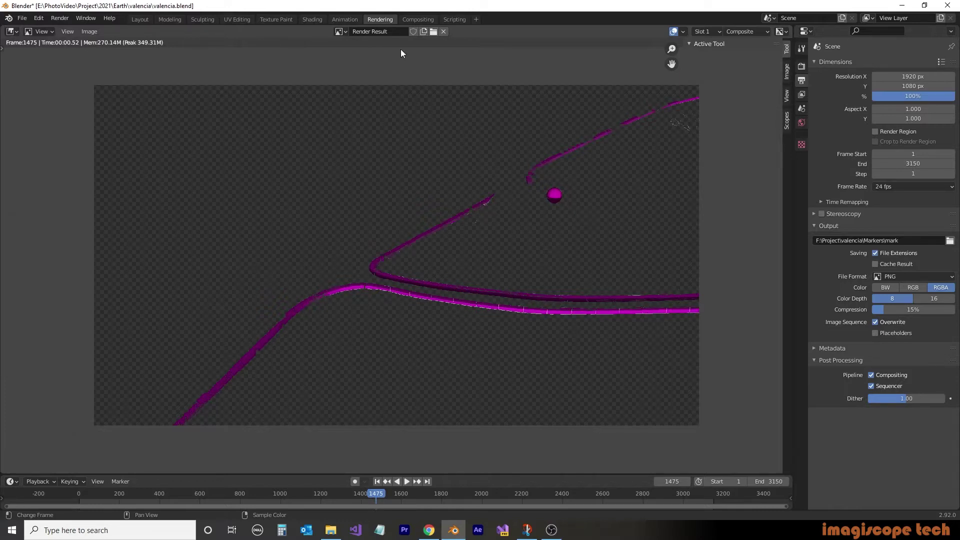
Back in Compositing, move the Composite node right and add a Viewer node below it
{"action": "left_click", "coordinate": [416, 19]}
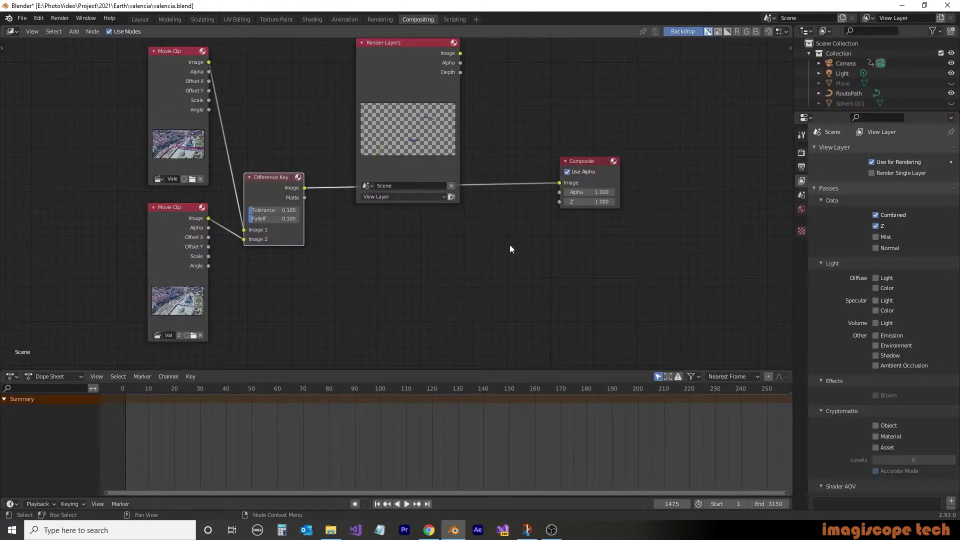
{"action": "left_click_drag", "start_coordinate": [573, 160], "coordinate": [637, 153]}
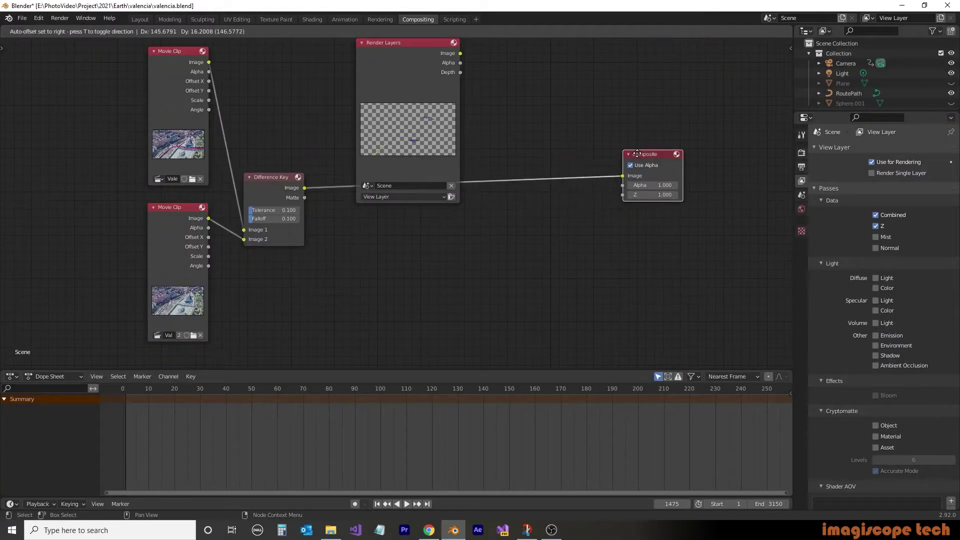
{"action": "left_click", "coordinate": [571, 218]}
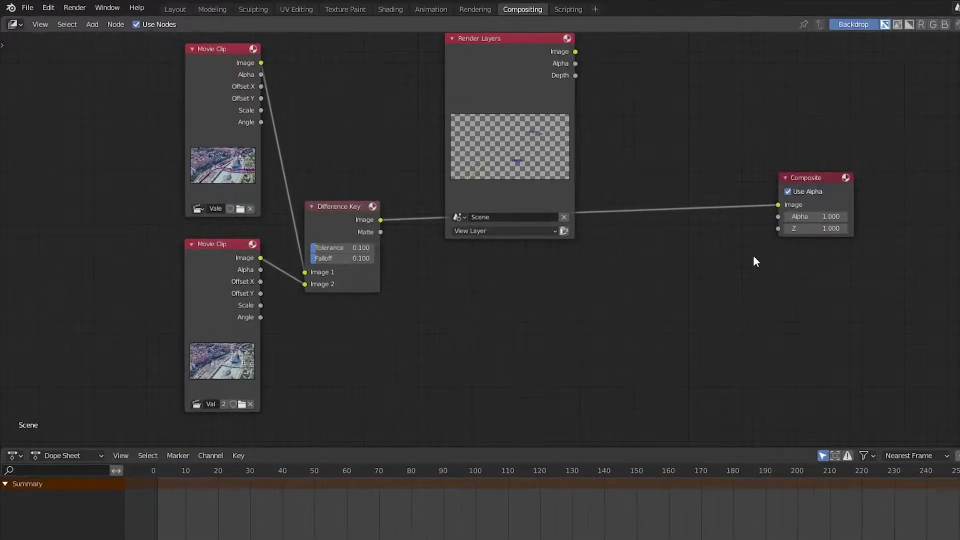
{"action": "key", "text": "shift+a"}
{"action": "mouse_move", "coordinate": [601, 216]}
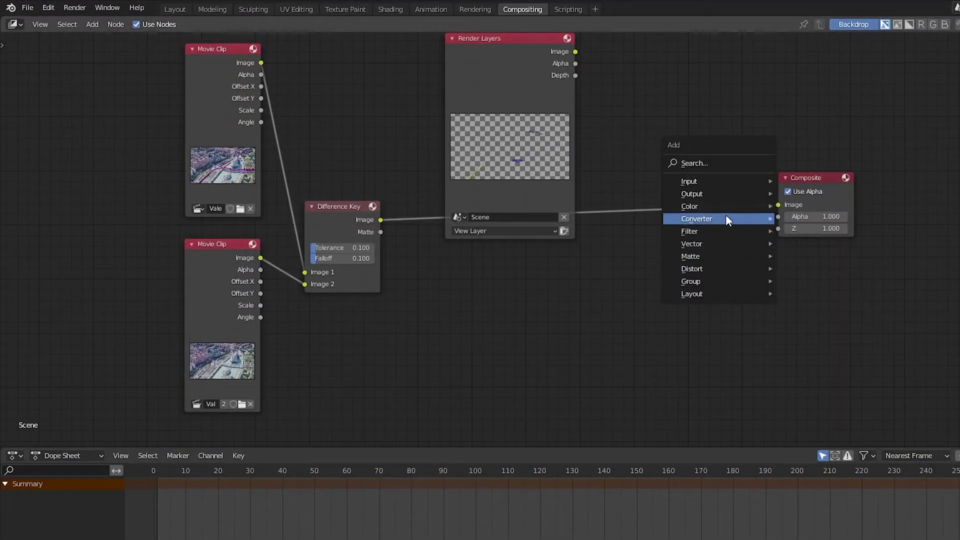
{"action": "mouse_move", "coordinate": [714, 198]}
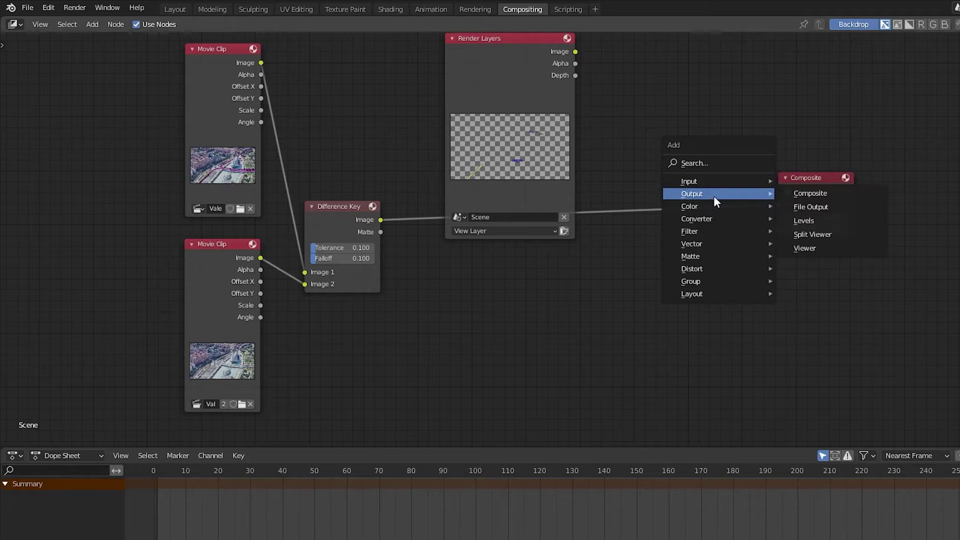
{"action": "left_click", "coordinate": [808, 248]}
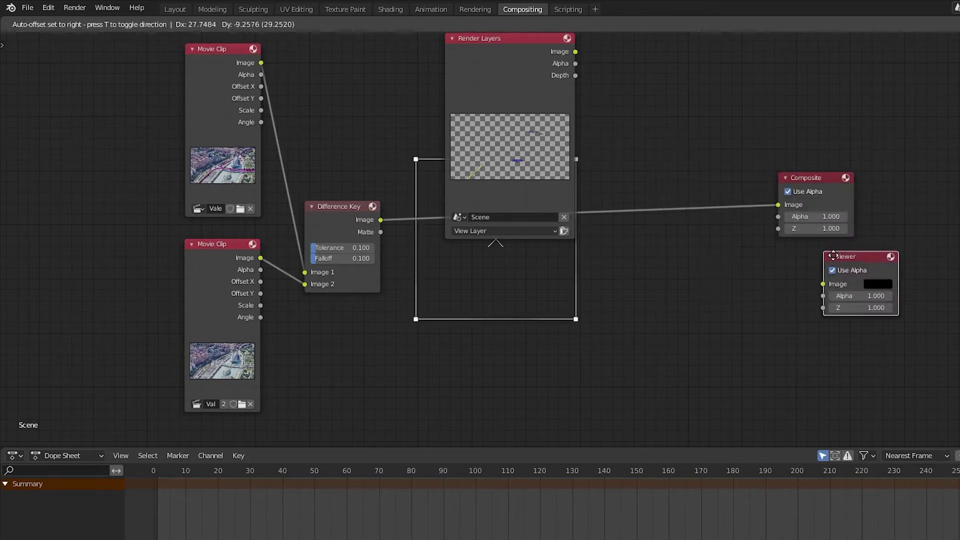
{"action": "left_click", "coordinate": [778, 253]}
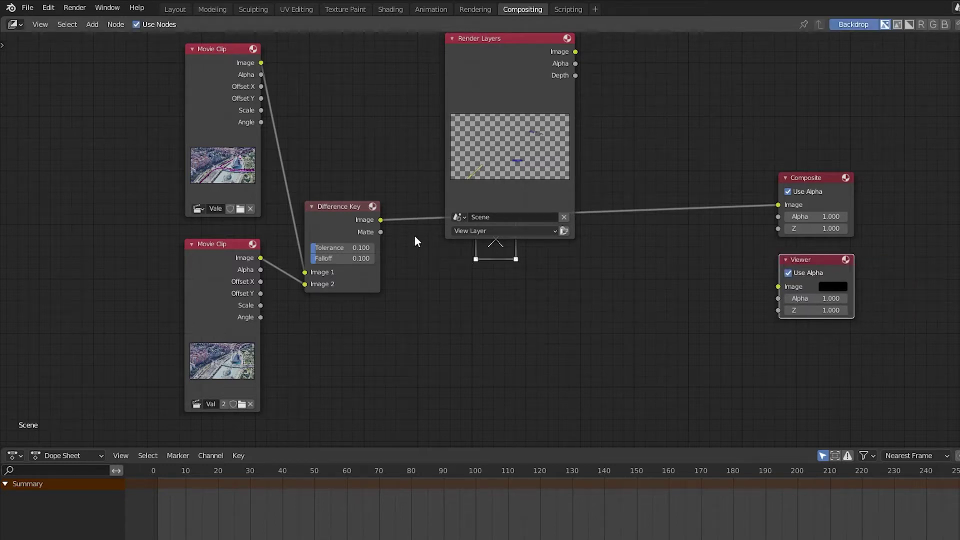
Link the Difference Key image to the Viewer, fit the backdrop, and disconnect Composite
{"action": "left_click_drag", "start_coordinate": [380, 220], "coordinate": [777, 287]}
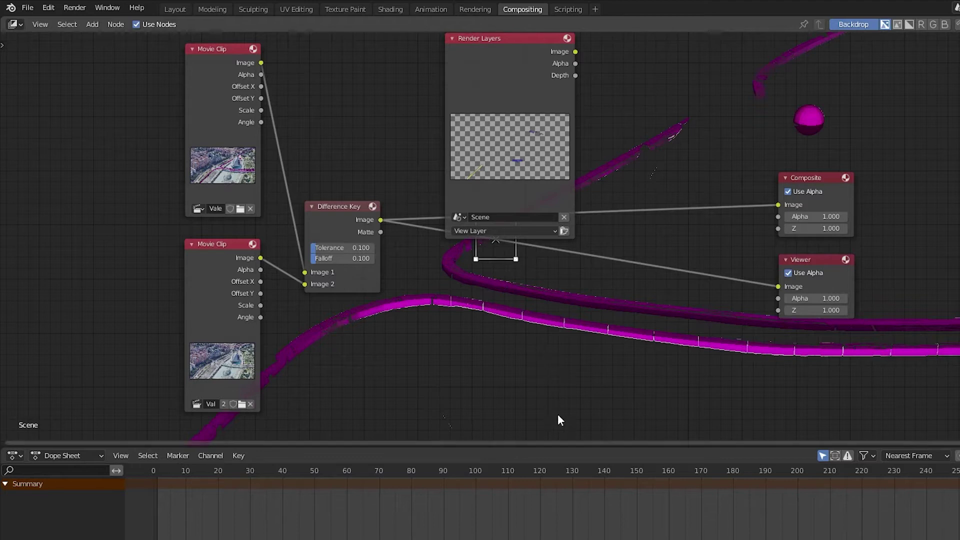
{"action": "key", "text": "alt+Home"}
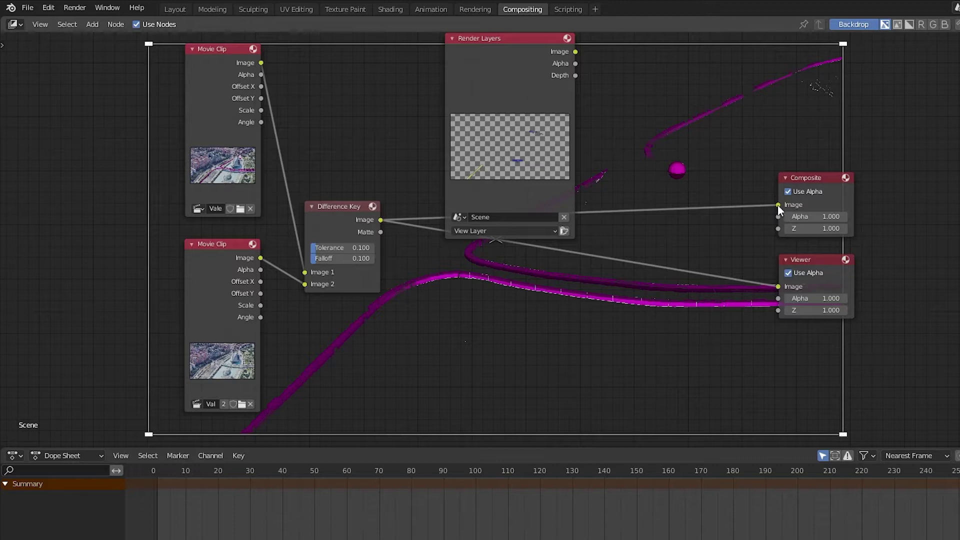
{"action": "left_click_drag", "start_coordinate": [778, 206], "coordinate": [602, 239]}
{"action": "left_click_drag", "start_coordinate": [502, 41], "coordinate": [342, 392]}
{"action": "middle_click_drag", "start_coordinate": [433, 255], "coordinate": [398, 327]}
{"action": "left_click_drag", "start_coordinate": [425, 448], "coordinate": [425, 537]}
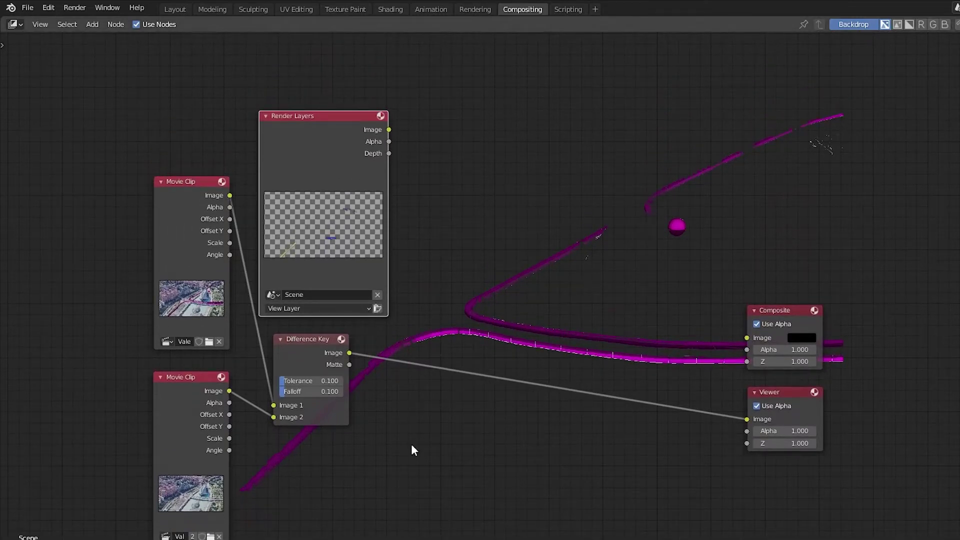
Insert a Set Alpha node between the Difference Key and the Viewer
{"action": "key", "text": "shift+a"}
{"action": "mouse_move", "coordinate": [412, 445]}
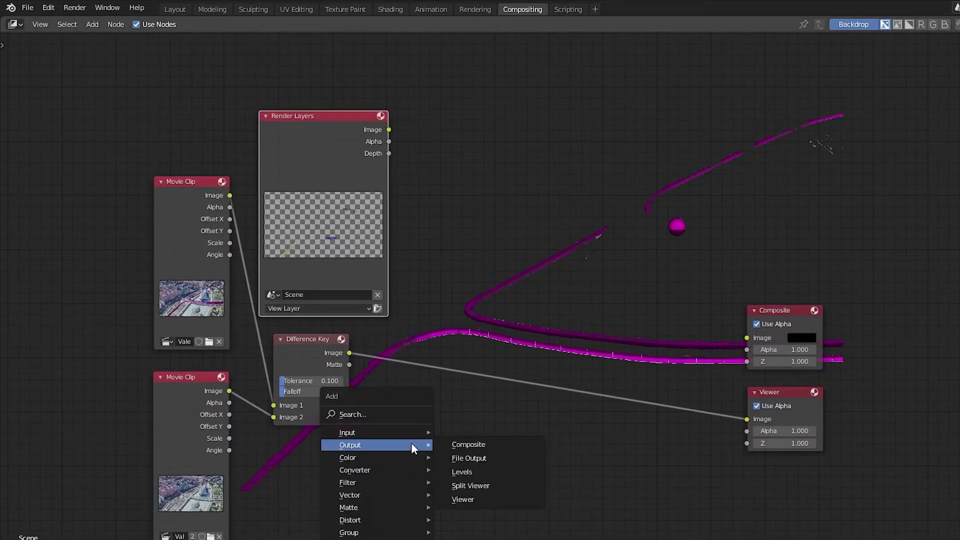
{"action": "mouse_move", "coordinate": [393, 470]}
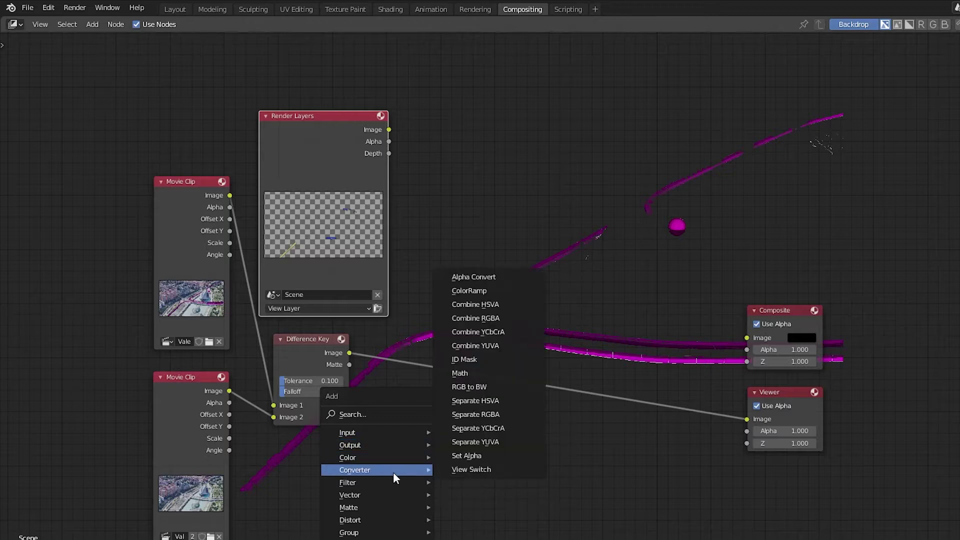
{"action": "left_click", "coordinate": [470, 453]}
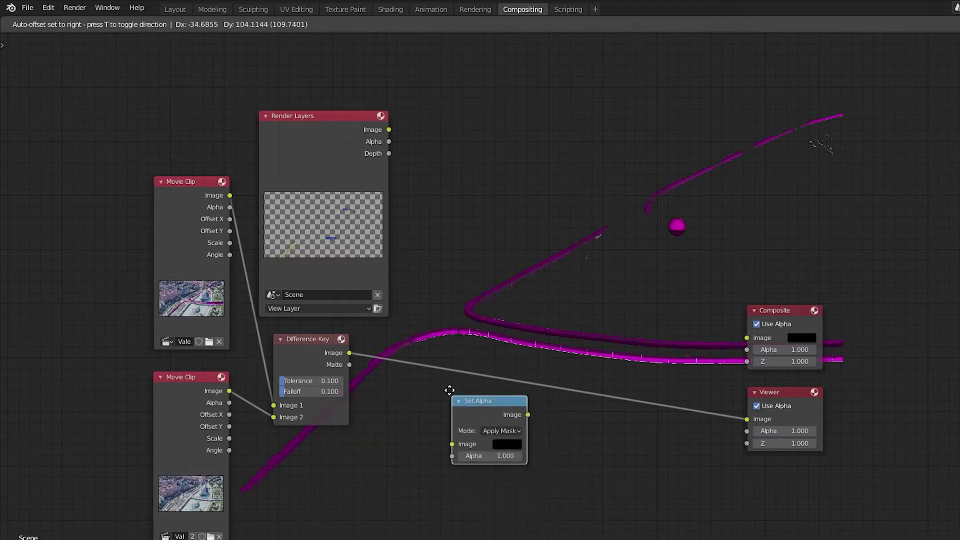
{"action": "left_click", "coordinate": [437, 345]}
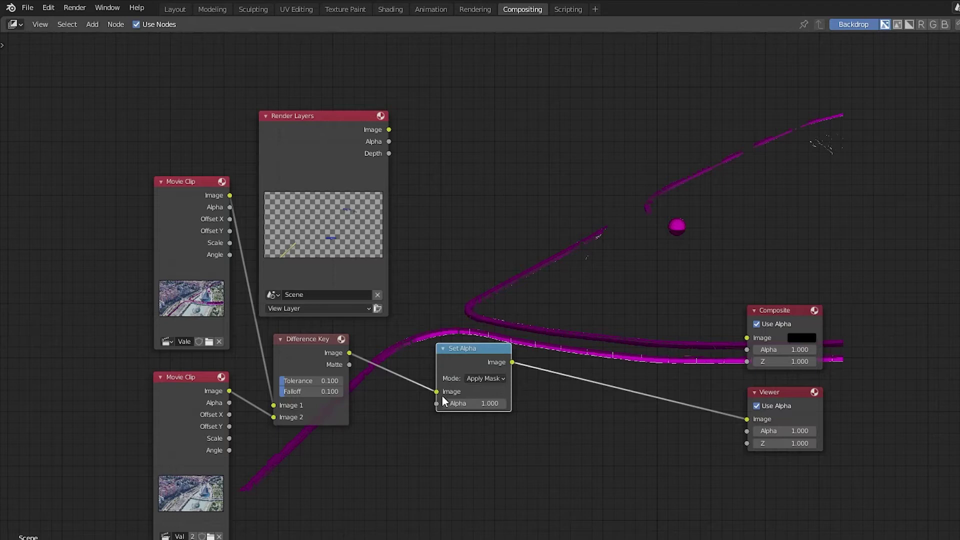
Wire the Difference Key matte as alpha and the Render Layers image in, then output to Composite
{"action": "left_click_drag", "start_coordinate": [349, 365], "coordinate": [428, 381]}
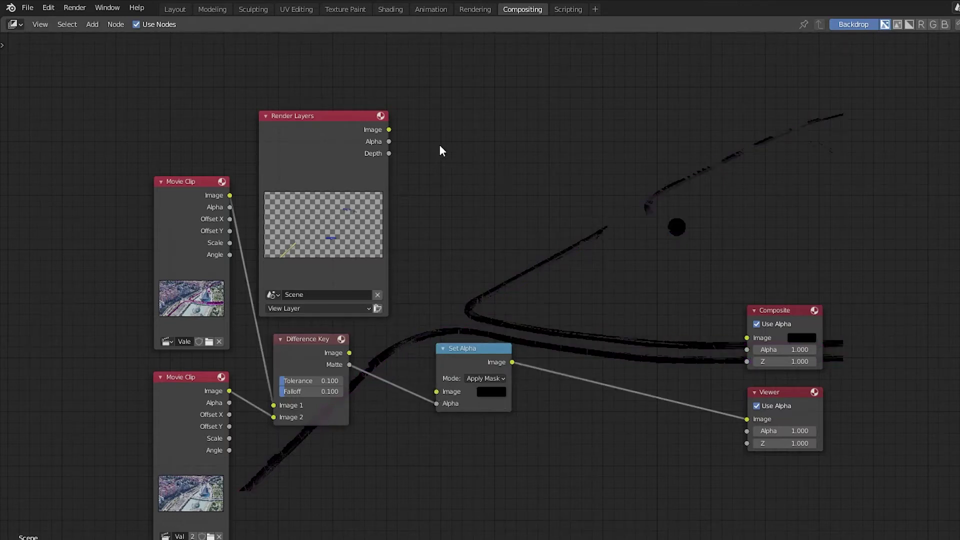
{"action": "left_click_drag", "start_coordinate": [388, 129], "coordinate": [436, 391]}
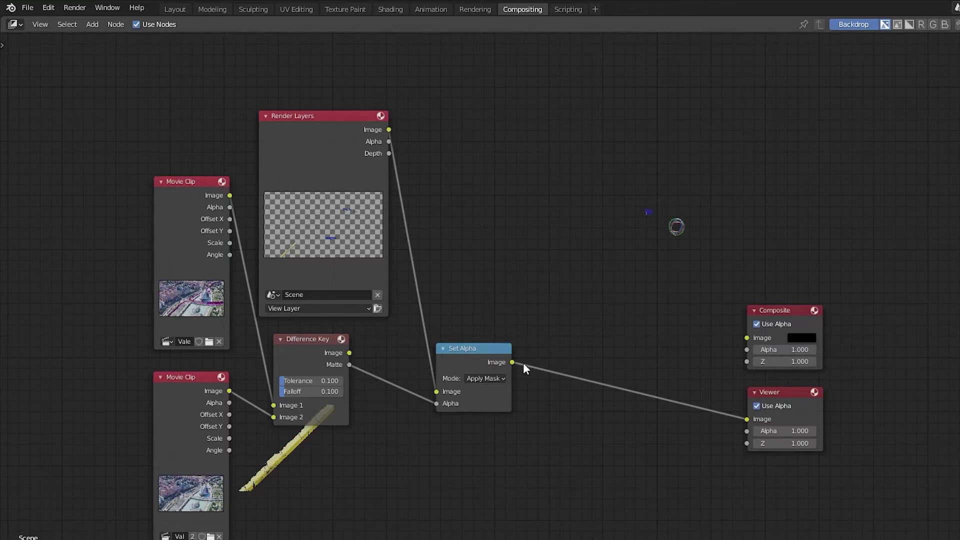
{"action": "left_click_drag", "start_coordinate": [515, 361], "coordinate": [747, 338]}
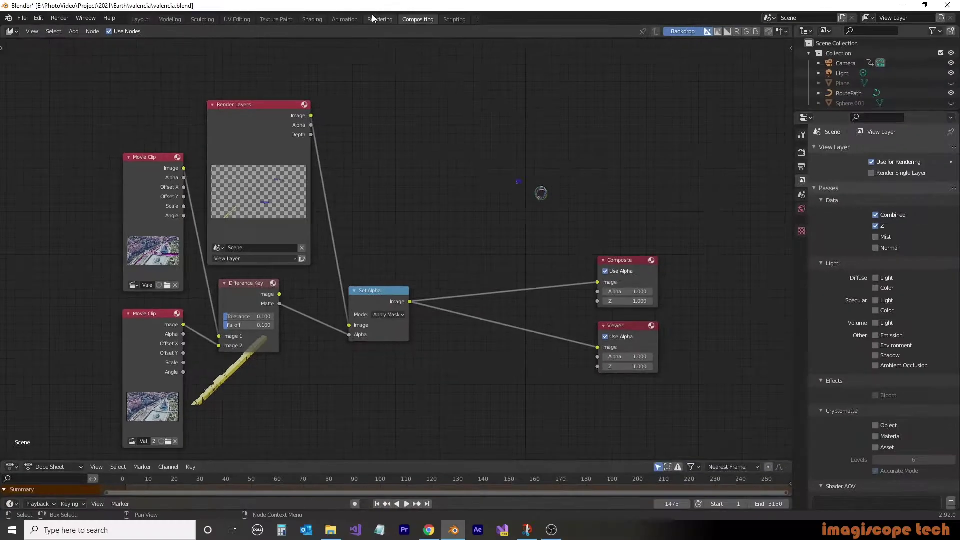
Render frame 1475 as a test image in Rendering, then return to Compositing
{"action": "left_click", "coordinate": [374, 17]}
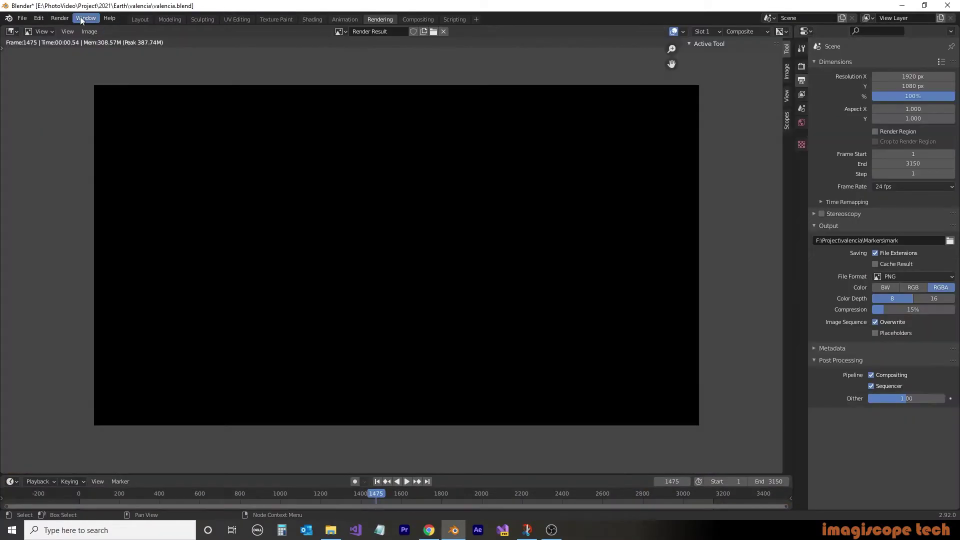
{"action": "left_click", "coordinate": [60, 18]}
{"action": "left_click", "coordinate": [74, 30]}
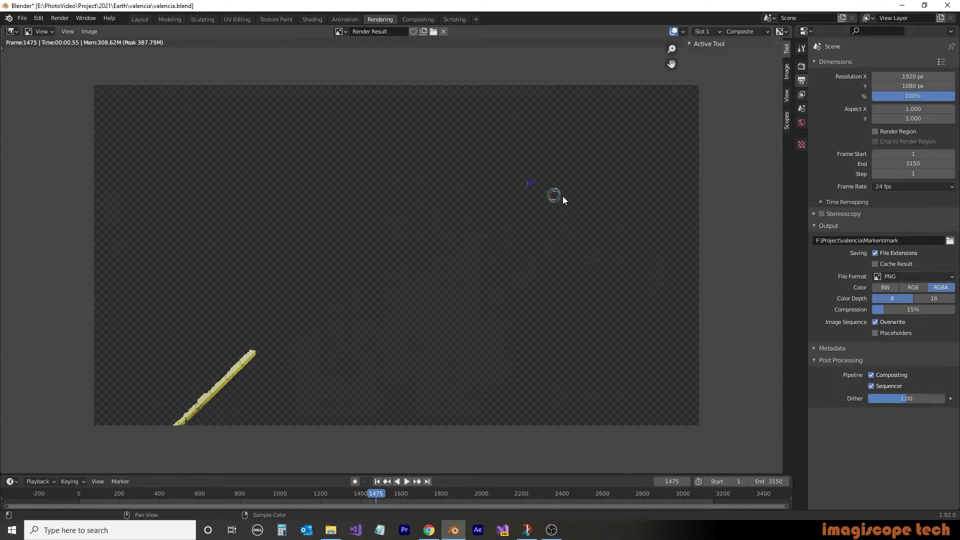
{"action": "left_click", "coordinate": [418, 19]}
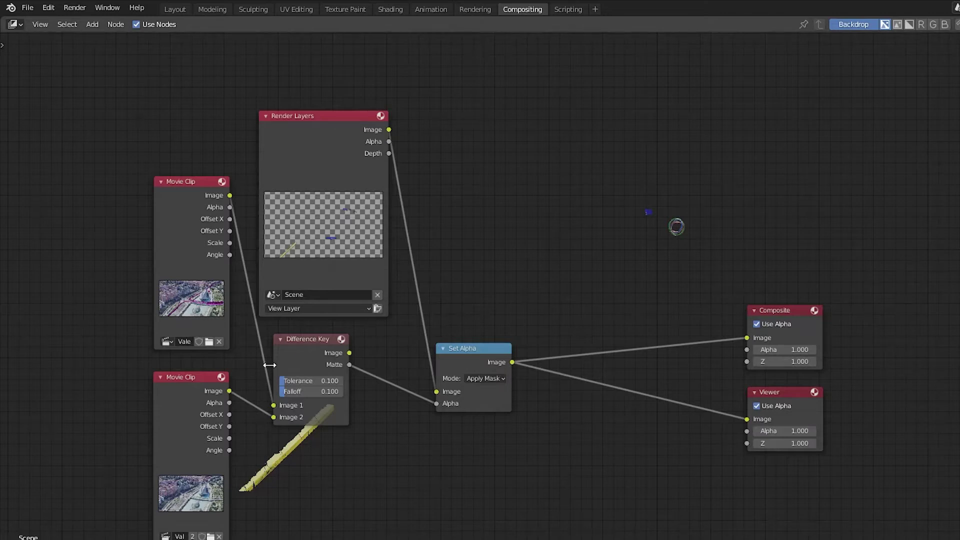
Duplicate the footage Movie Clip node and add an Alpha Over node beside the copy
{"action": "left_click", "coordinate": [170, 381]}
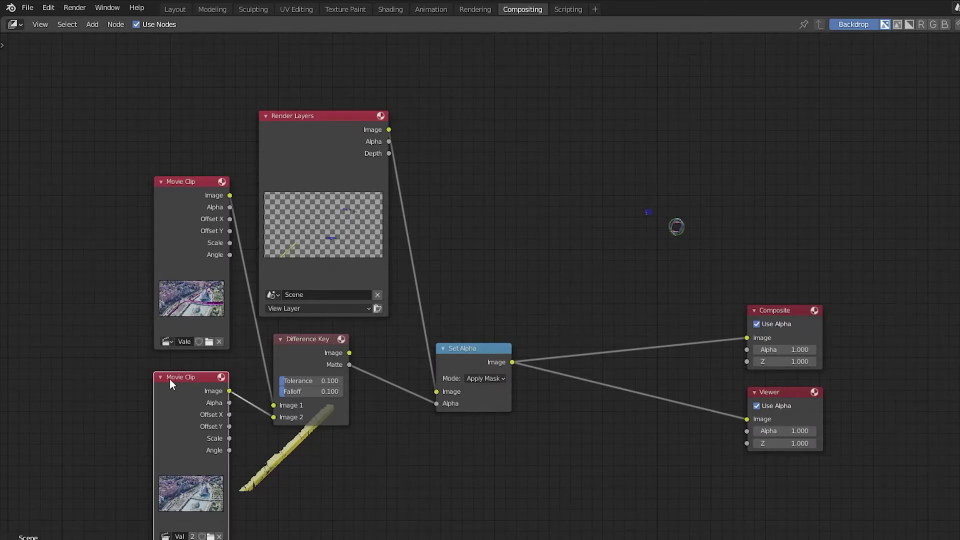
{"action": "key", "text": "shift+d"}
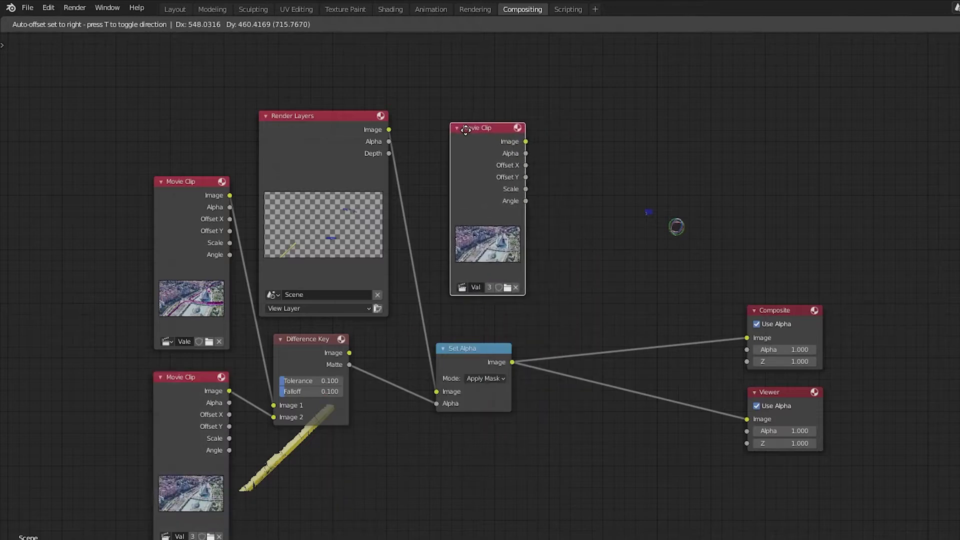
{"action": "left_click", "coordinate": [452, 122]}
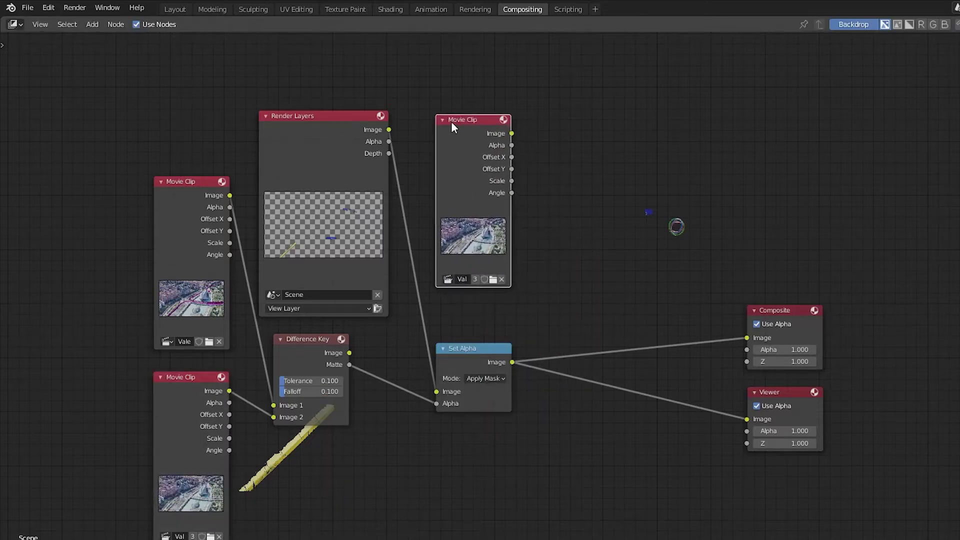
{"action": "key", "text": "shift+a"}
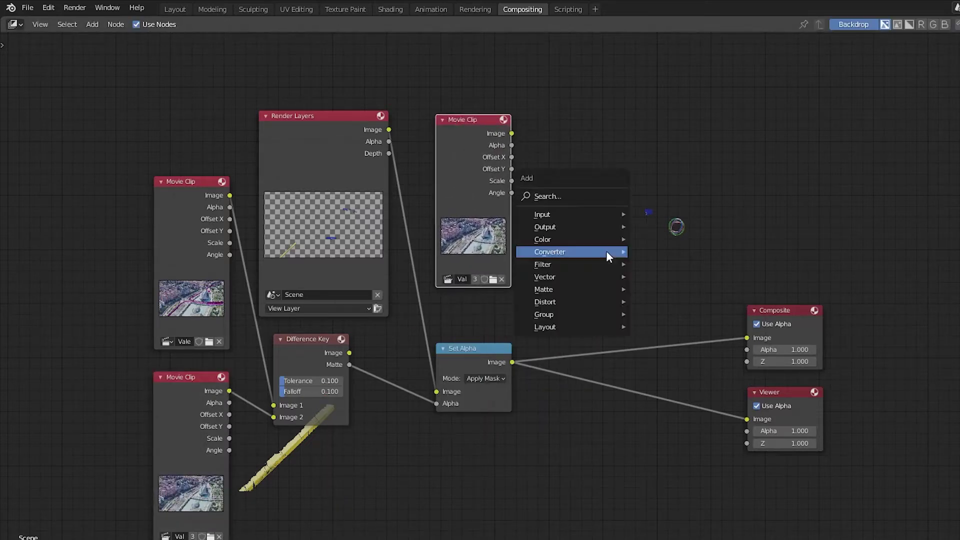
{"action": "mouse_move", "coordinate": [606, 252]}
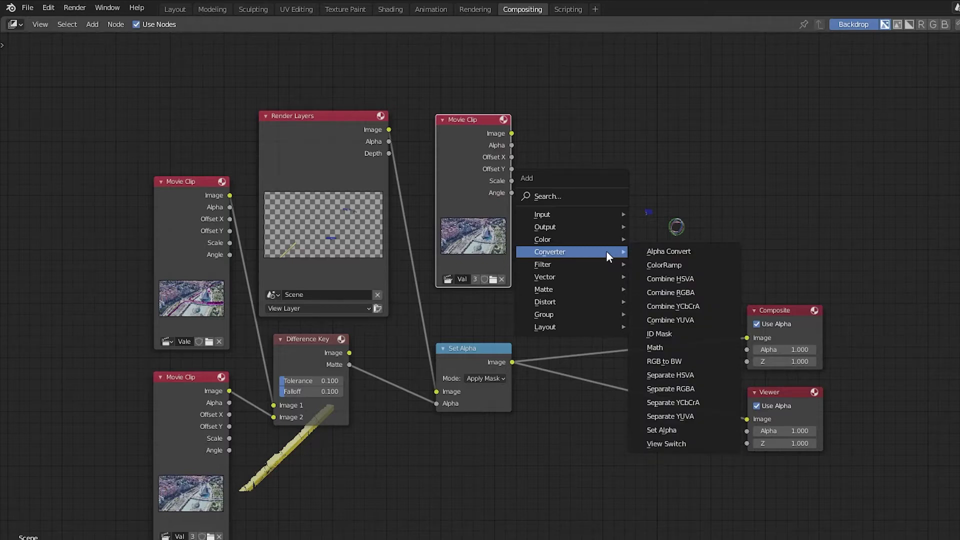
{"action": "mouse_move", "coordinate": [589, 238]}
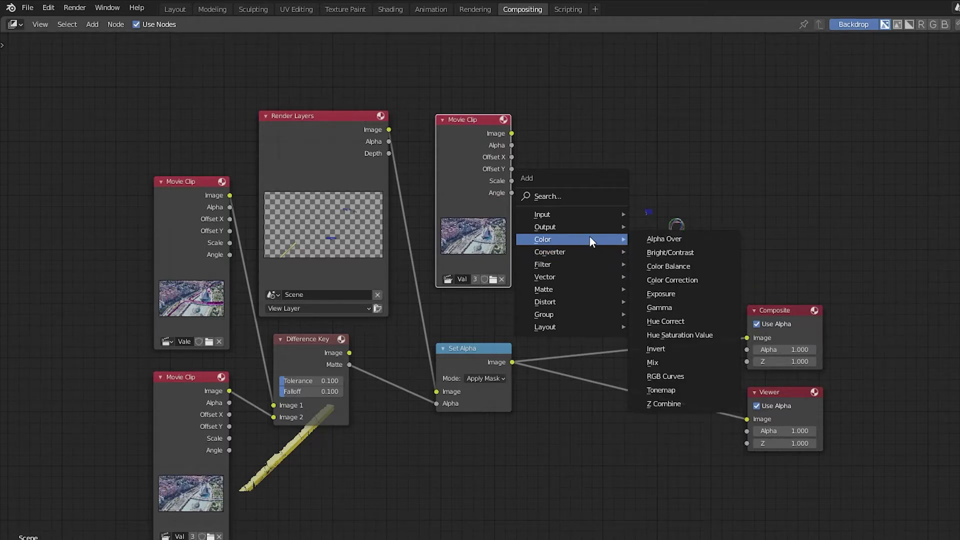
{"action": "left_click", "coordinate": [671, 242]}
{"action": "left_click", "coordinate": [588, 200]}
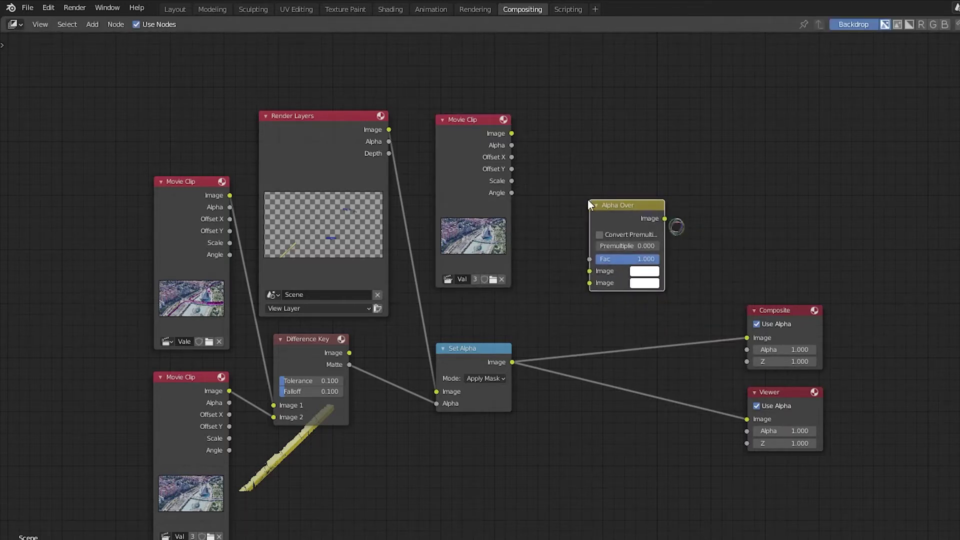
Feed the Set Alpha route and footage copy into Alpha Over, outputting to Composite
{"action": "left_click_drag", "start_coordinate": [511, 362], "coordinate": [589, 283]}
{"action": "left_click_drag", "start_coordinate": [512, 133], "coordinate": [589, 271]}
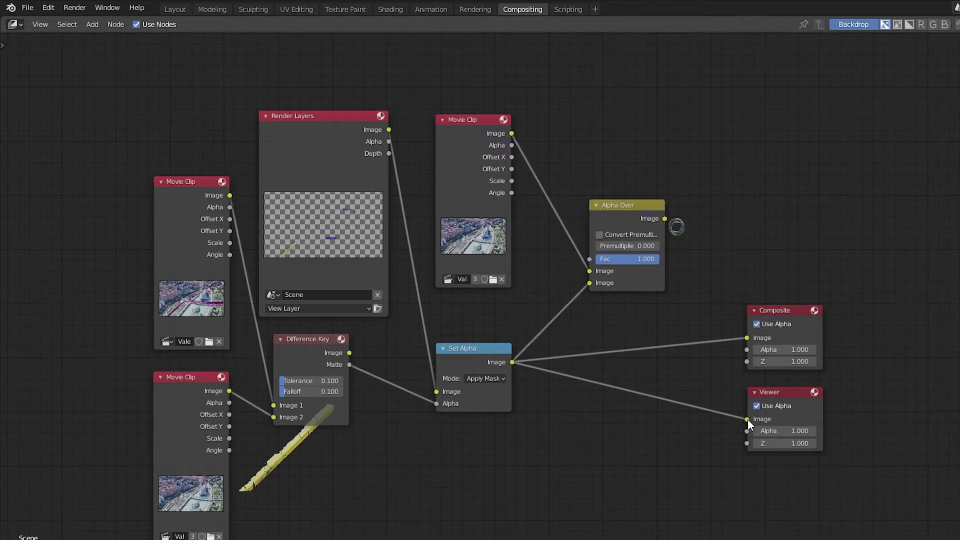
{"action": "left_click_drag", "start_coordinate": [747, 418], "coordinate": [671, 365]}
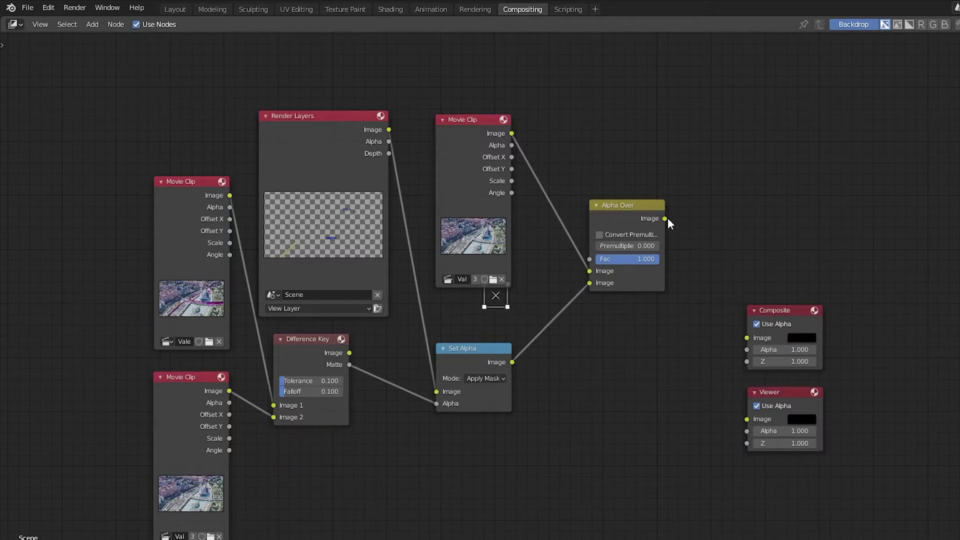
{"action": "left_click_drag", "start_coordinate": [664, 218], "coordinate": [746, 339]}
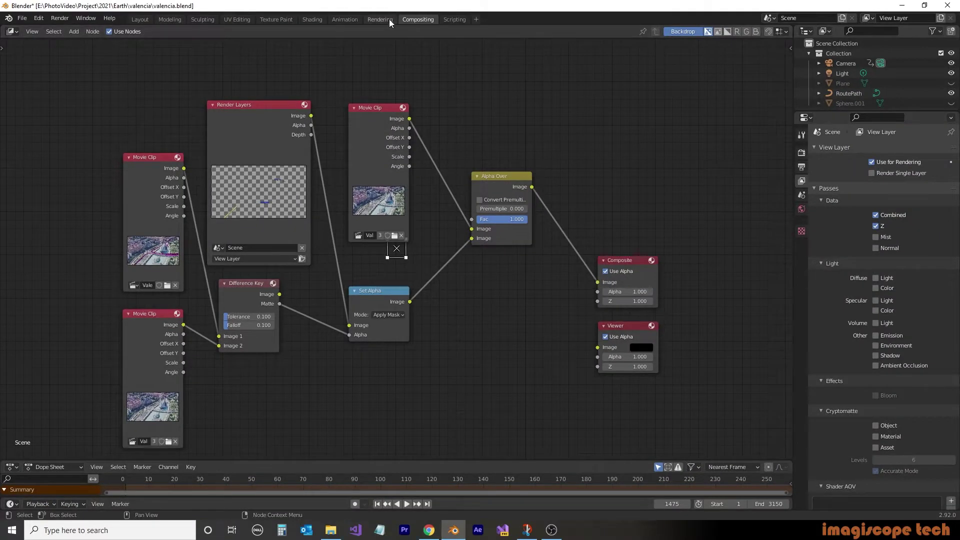
Render frame 1475 with the new Alpha Over composite
{"action": "left_click", "coordinate": [389, 19]}
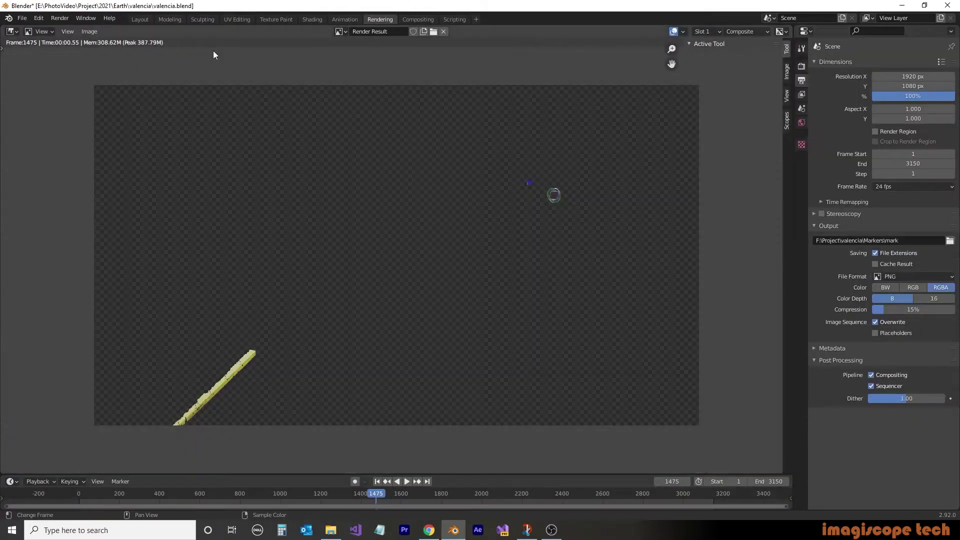
{"action": "left_click", "coordinate": [60, 18]}
{"action": "left_click", "coordinate": [70, 32]}
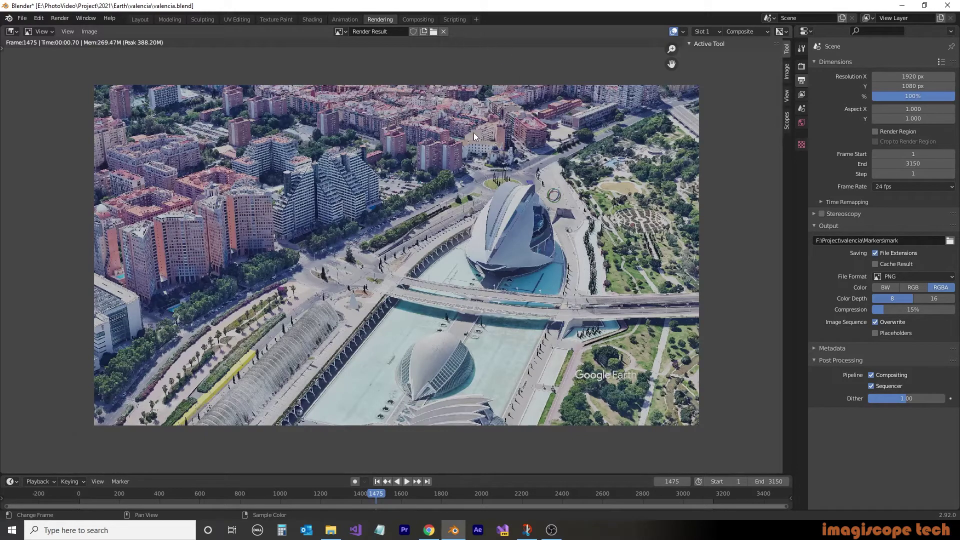
Play ahead to frame 1540, render it, and return to the node setup
{"action": "scroll", "coordinate": [565, 205], "scroll_direction": "up", "scroll_amount": 3}
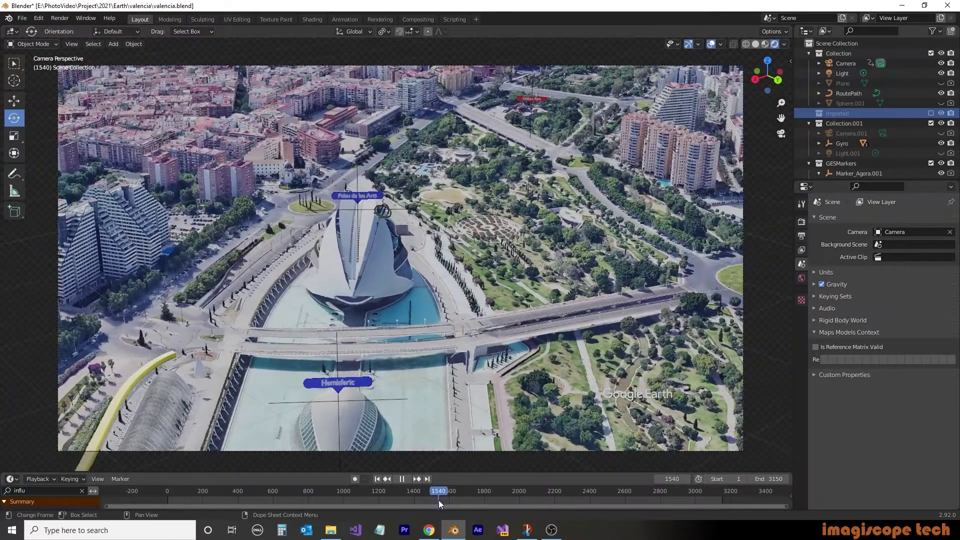
{"action": "key", "text": "space"}
{"action": "left_click", "coordinate": [388, 18]}
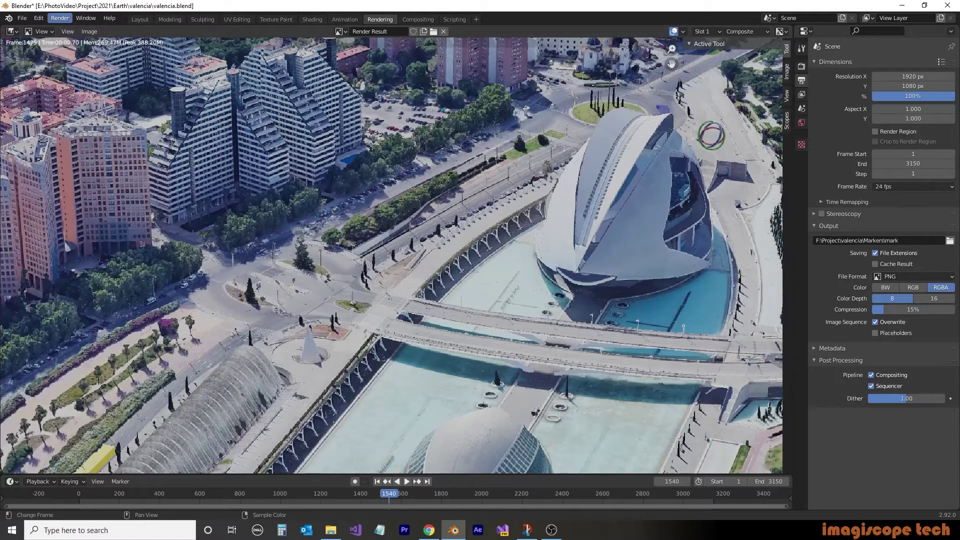
{"action": "left_click", "coordinate": [60, 18]}
{"action": "left_click", "coordinate": [93, 31]}
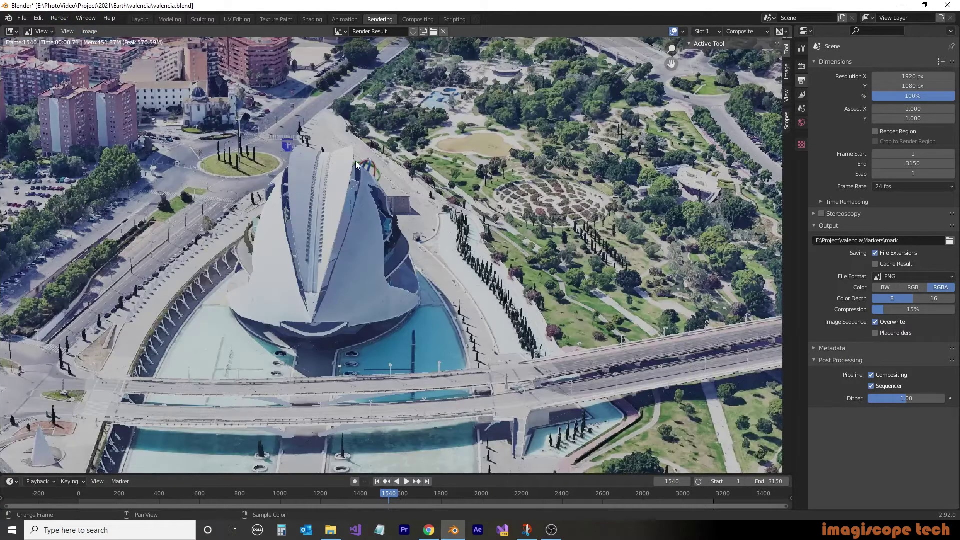
{"action": "left_click", "coordinate": [418, 19]}
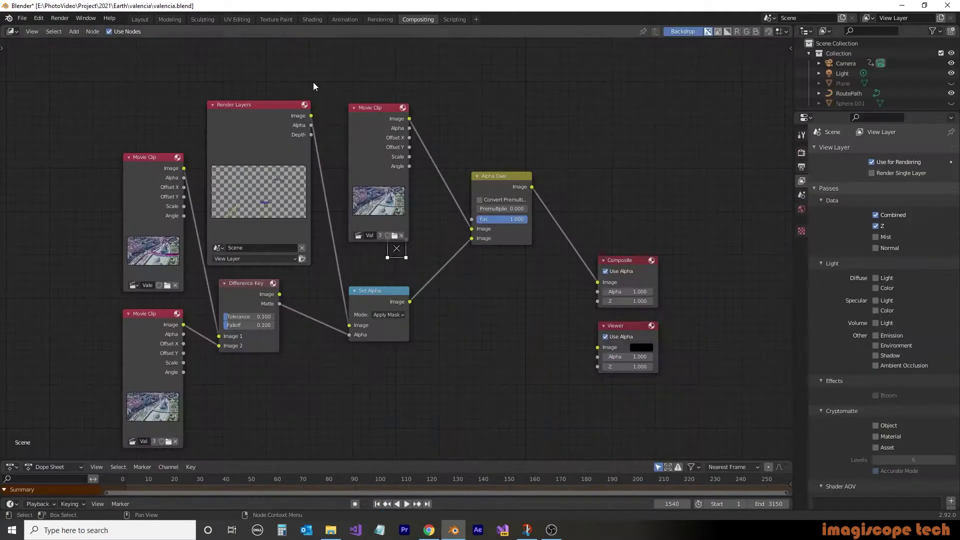
{"action": "key", "text": "shift"}
In Layout, select Collection.001 and toggle the GESMarkers exclude checkbox off and back on
{"action": "left_click", "coordinate": [134, 19]}
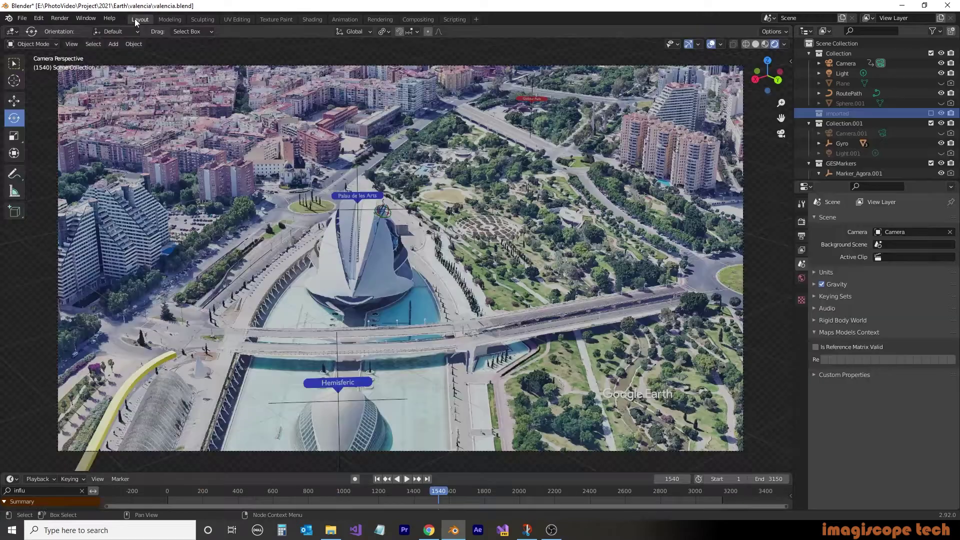
{"action": "left_click", "coordinate": [854, 123]}
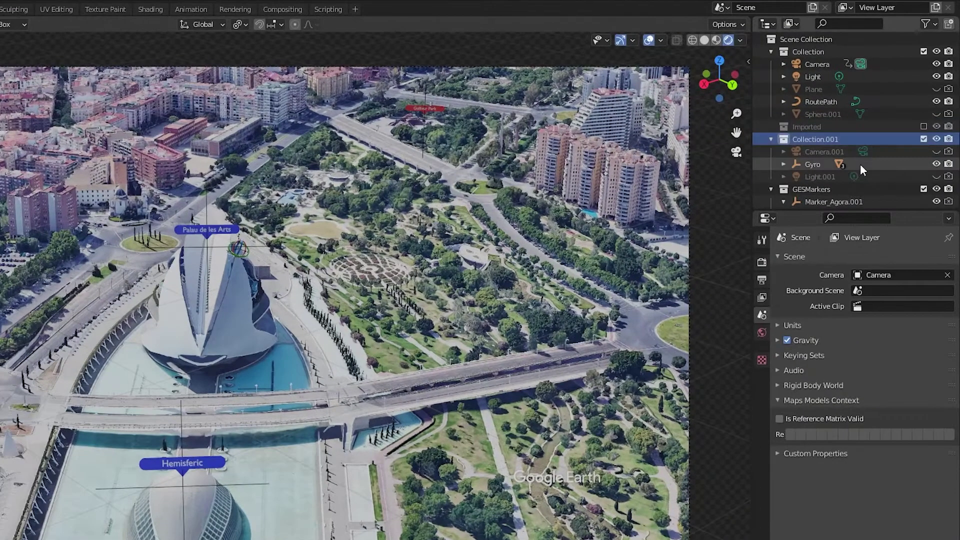
{"action": "scroll", "coordinate": [860, 166], "scroll_direction": "down", "scroll_amount": 3}
{"action": "left_click", "coordinate": [817, 138]}
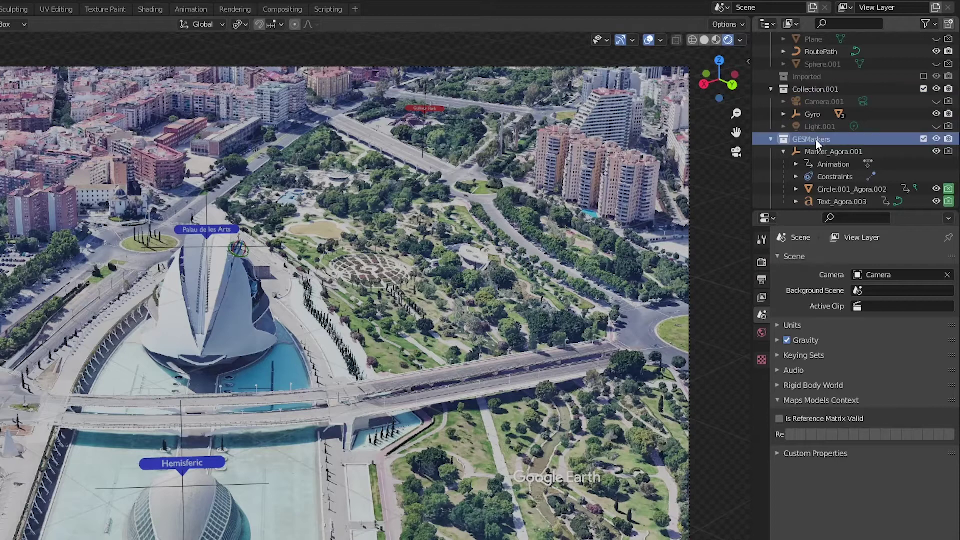
{"action": "left_click", "coordinate": [922, 139]}
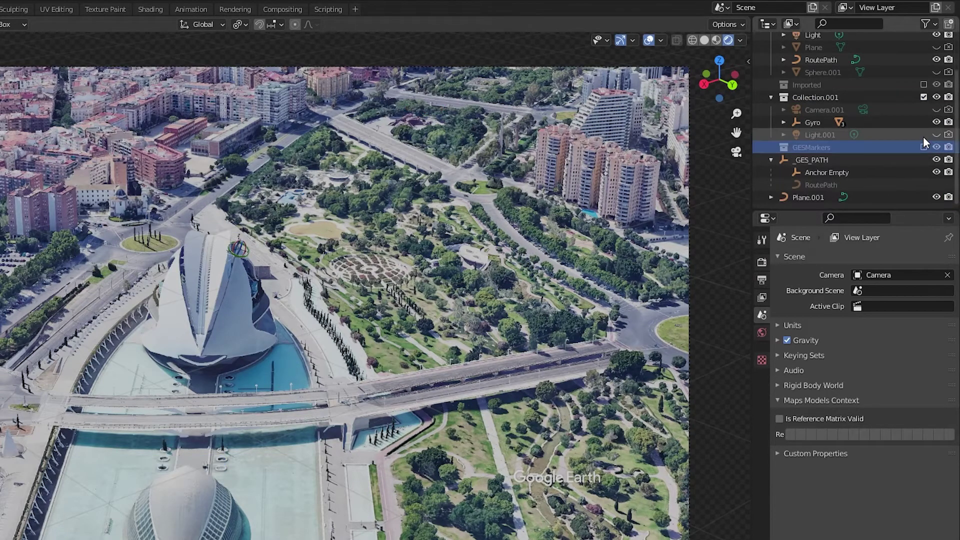
{"action": "left_click", "coordinate": [922, 139]}
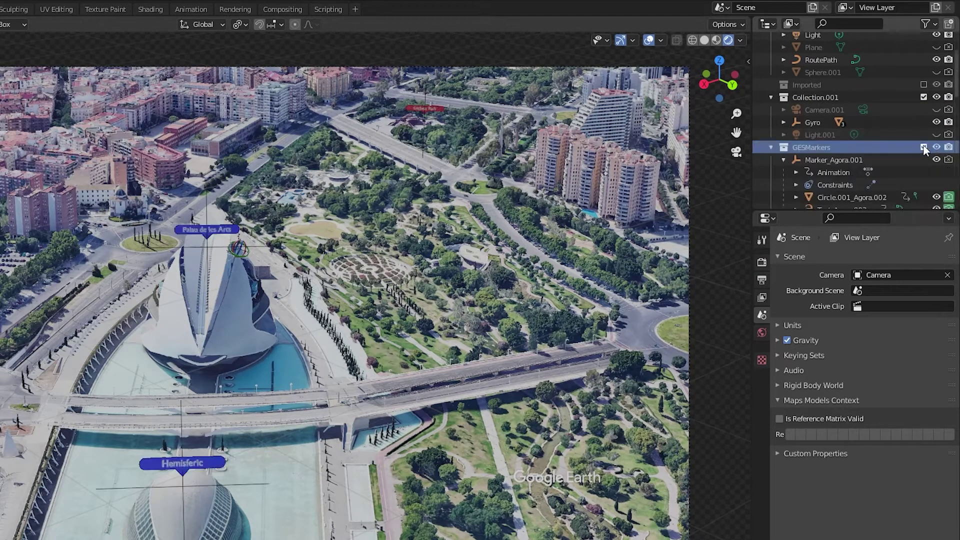
Add a new view layer and name it 'MarkerLayer'
{"action": "left_click", "coordinate": [934, 8]}
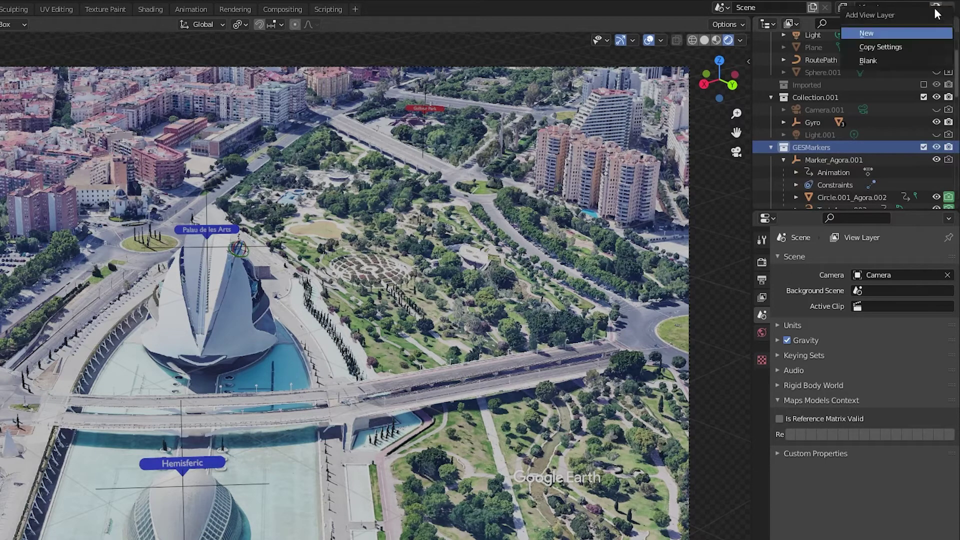
{"action": "left_click", "coordinate": [889, 33]}
{"action": "double_click", "coordinate": [883, 8]}
{"action": "type", "text": "Ma"}
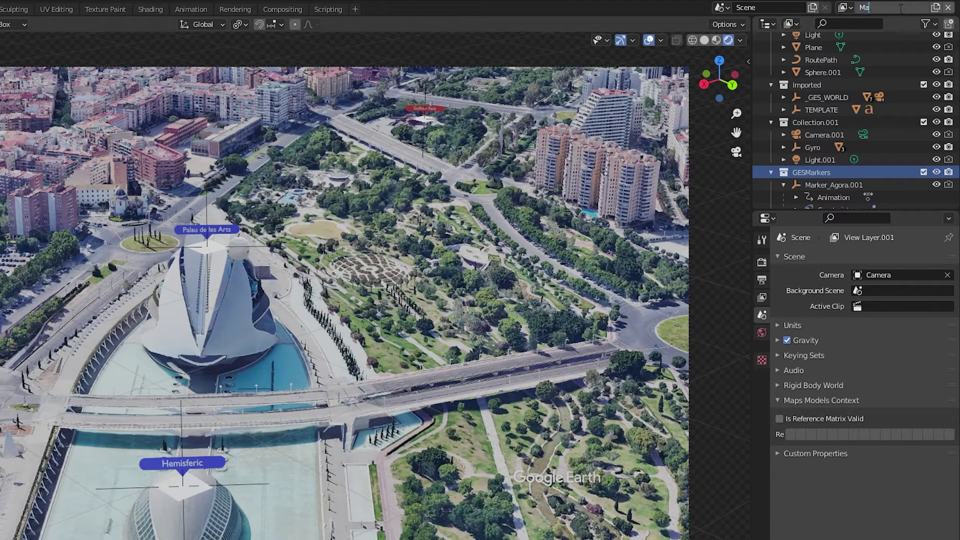
{"action": "type", "text": "rkerLayer"}
{"action": "key", "text": "Return"}
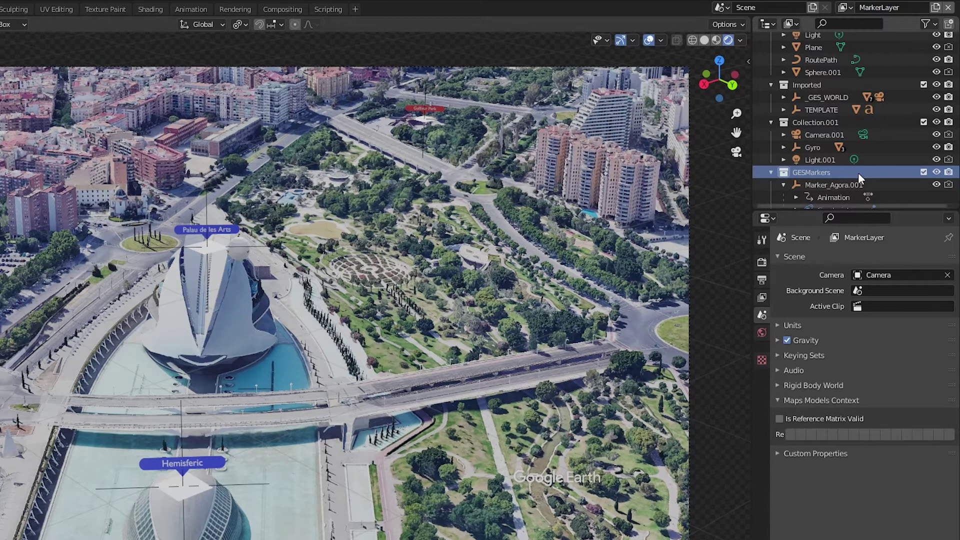
Exclude Collection.001, Imported and the main Collection from MarkerLayer, collapsing GESMarkers
{"action": "left_click", "coordinate": [924, 121]}
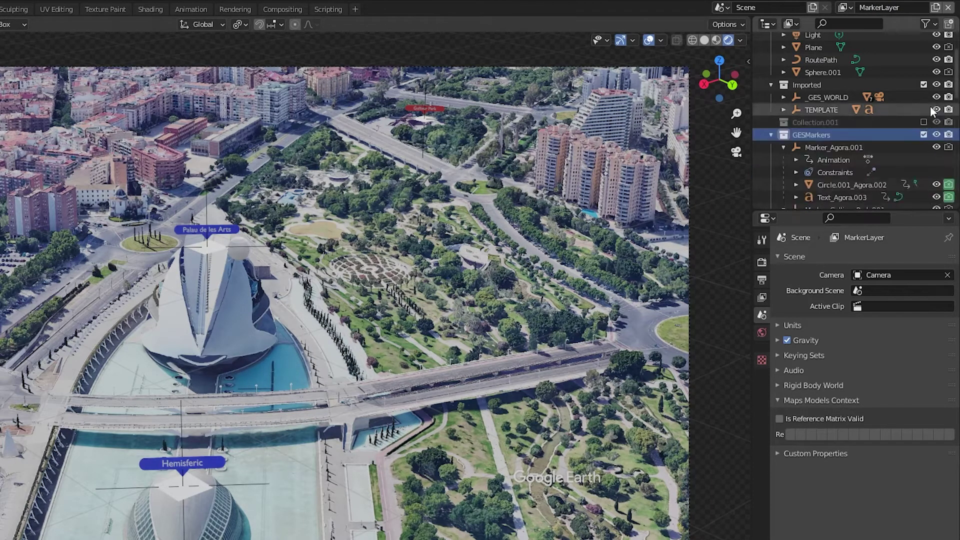
{"action": "left_click", "coordinate": [924, 85]}
{"action": "scroll", "coordinate": [921, 86], "scroll_direction": "up", "scroll_amount": 3}
{"action": "left_click", "coordinate": [923, 51]}
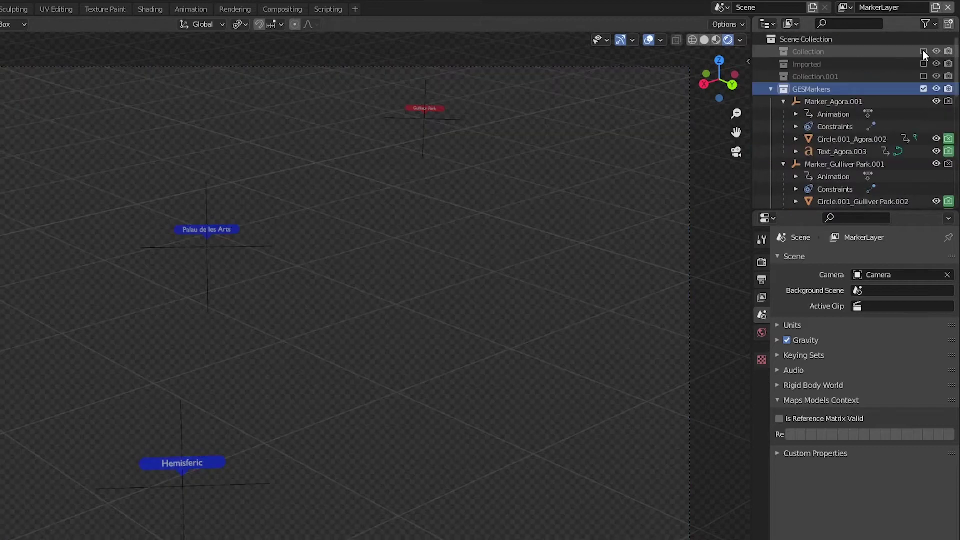
{"action": "scroll", "coordinate": [924, 130], "scroll_direction": "down", "scroll_amount": 5}
{"action": "scroll", "coordinate": [925, 131], "scroll_direction": "up", "scroll_amount": 5}
{"action": "left_click", "coordinate": [771, 89]}
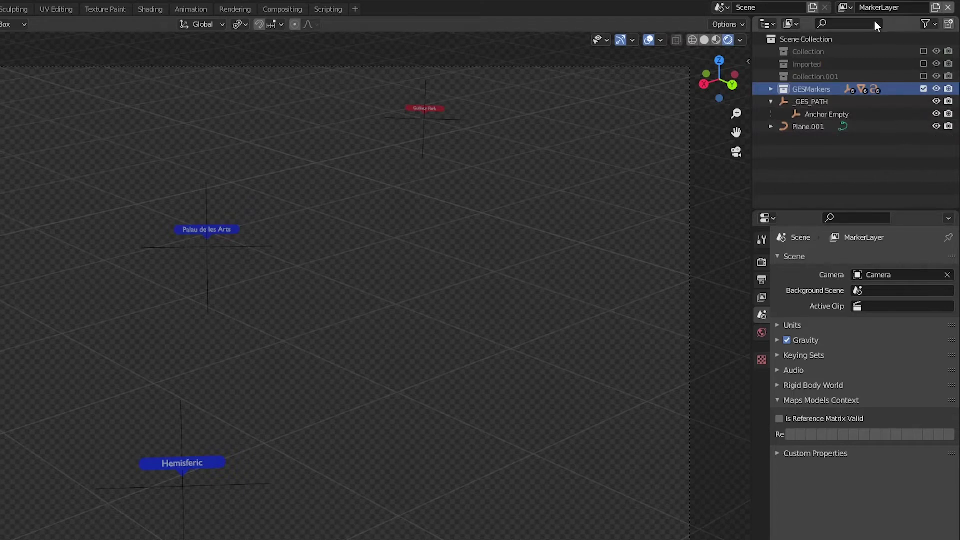
Switch back to the main View Layer and exclude the GESMarkers collection there
{"action": "left_click", "coordinate": [847, 7]}
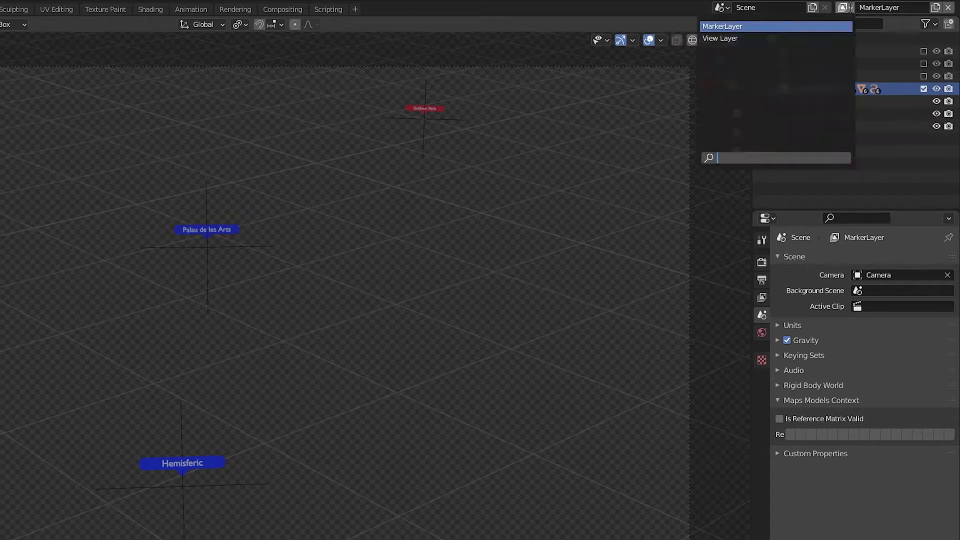
{"action": "left_click", "coordinate": [778, 38]}
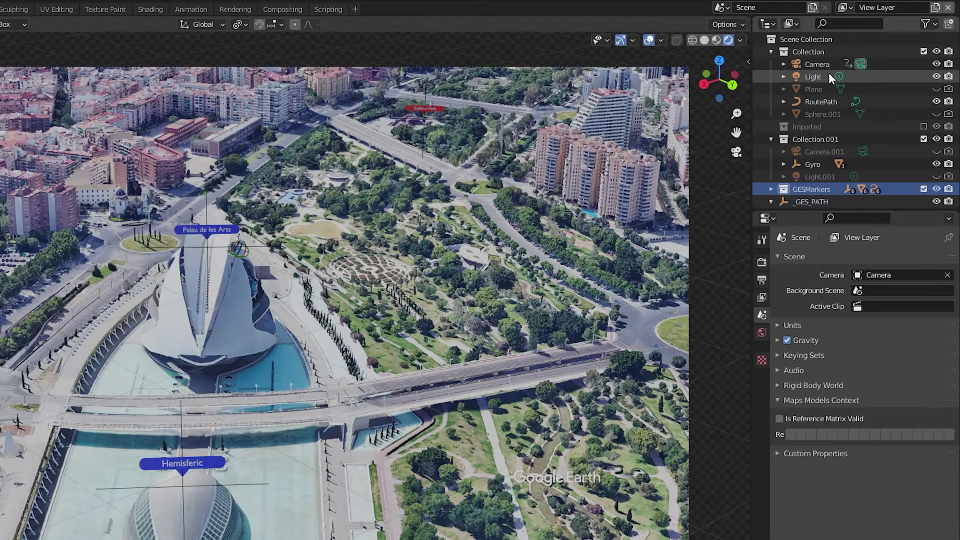
{"action": "left_click", "coordinate": [924, 189]}
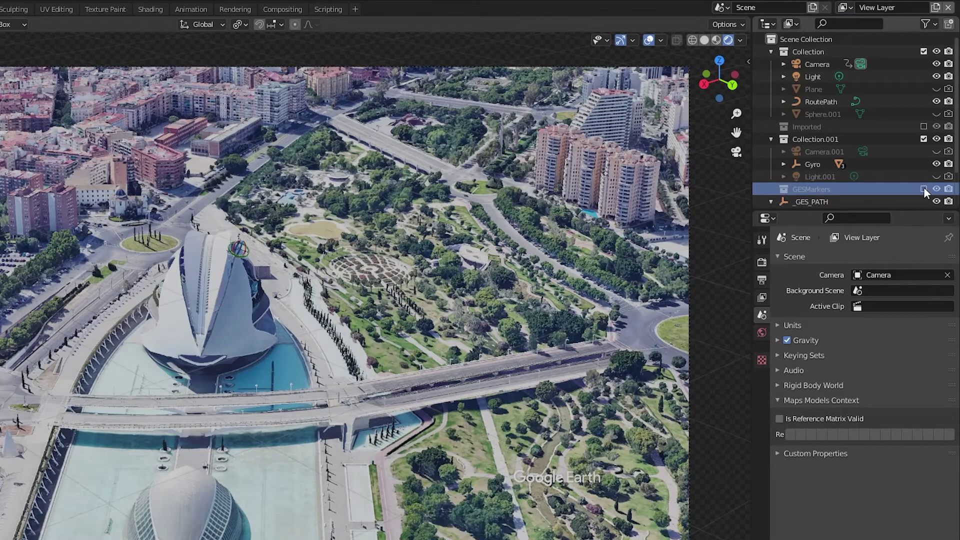
In Compositing, add a new Render Layers node set to read MarkerLayer
{"action": "left_click", "coordinate": [286, 8]}
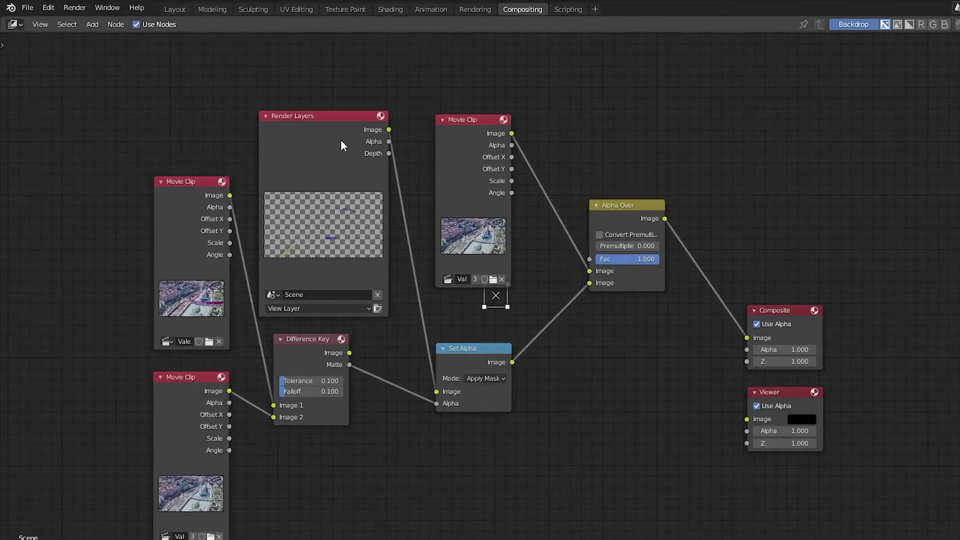
{"action": "left_click", "coordinate": [325, 118]}
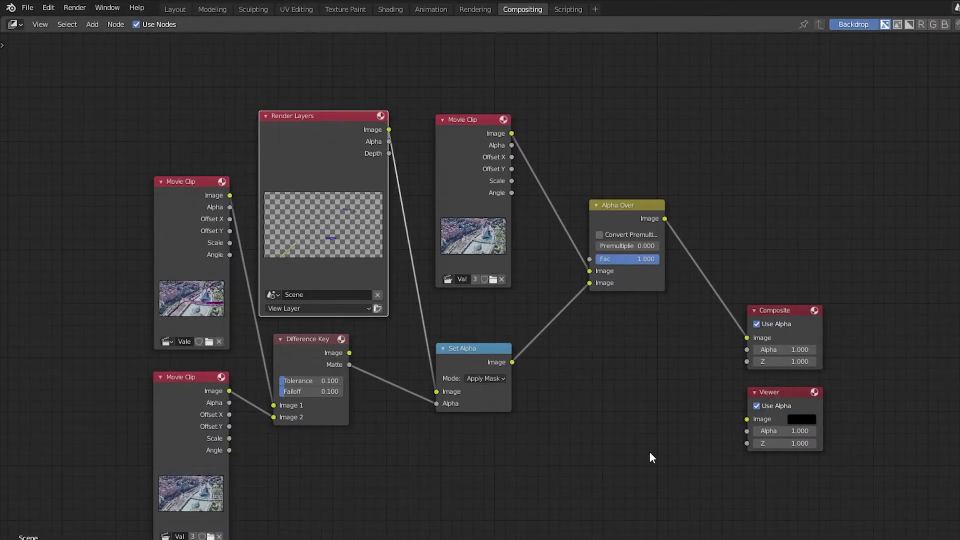
{"action": "key", "text": "shift+a"}
{"action": "mouse_move", "coordinate": [605, 426]}
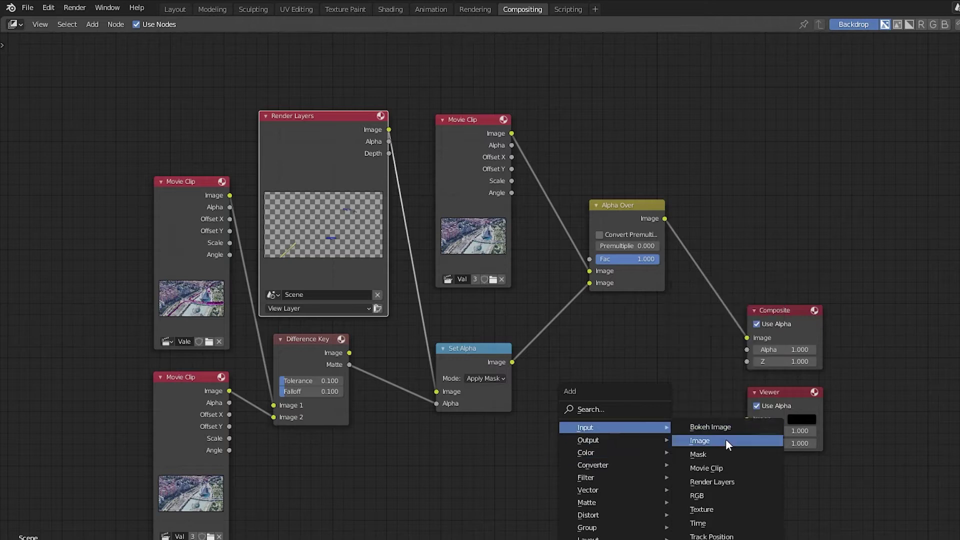
{"action": "left_click", "coordinate": [711, 481]}
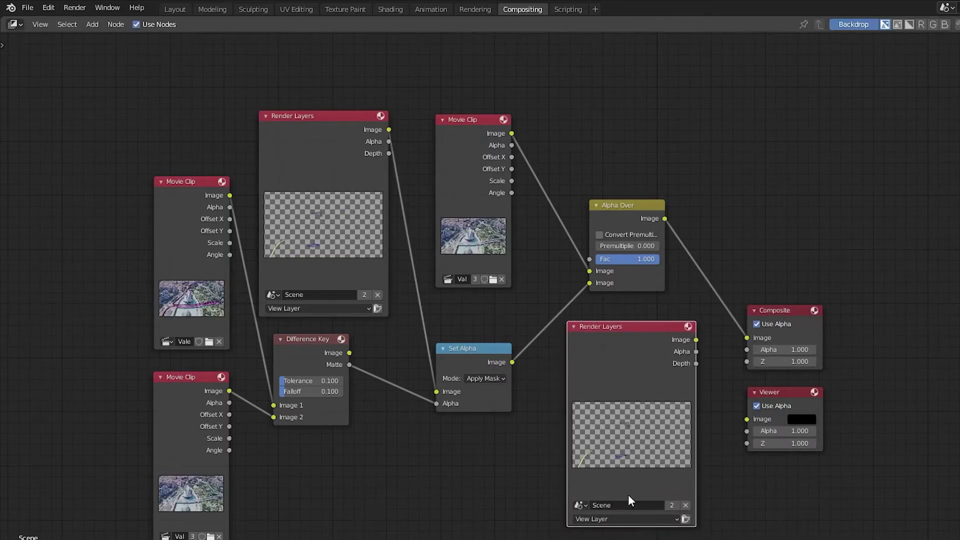
{"action": "scroll", "coordinate": [626, 520], "scroll_direction": "up", "scroll_amount": 2}
{"action": "middle_click_drag", "start_coordinate": [626, 521], "coordinate": [598, 373]}
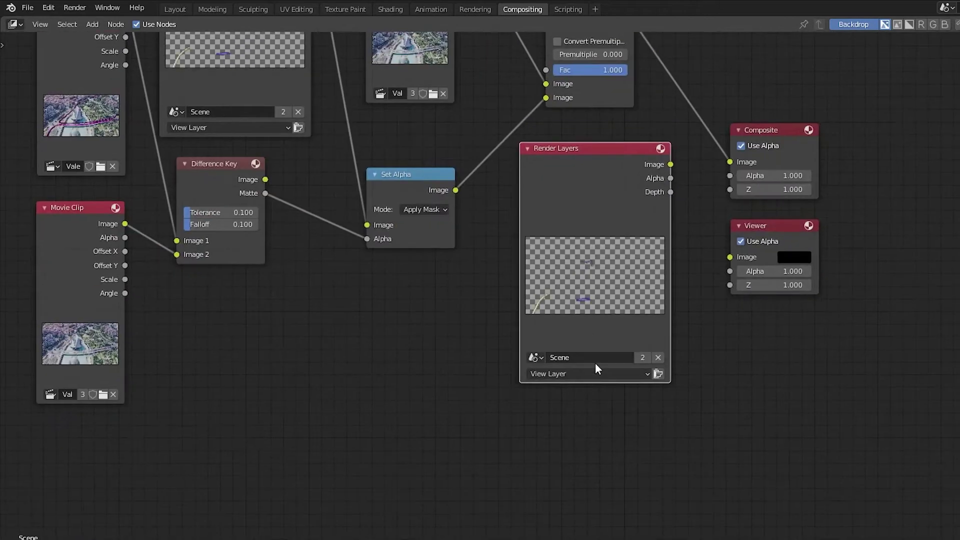
{"action": "left_click", "coordinate": [597, 373]}
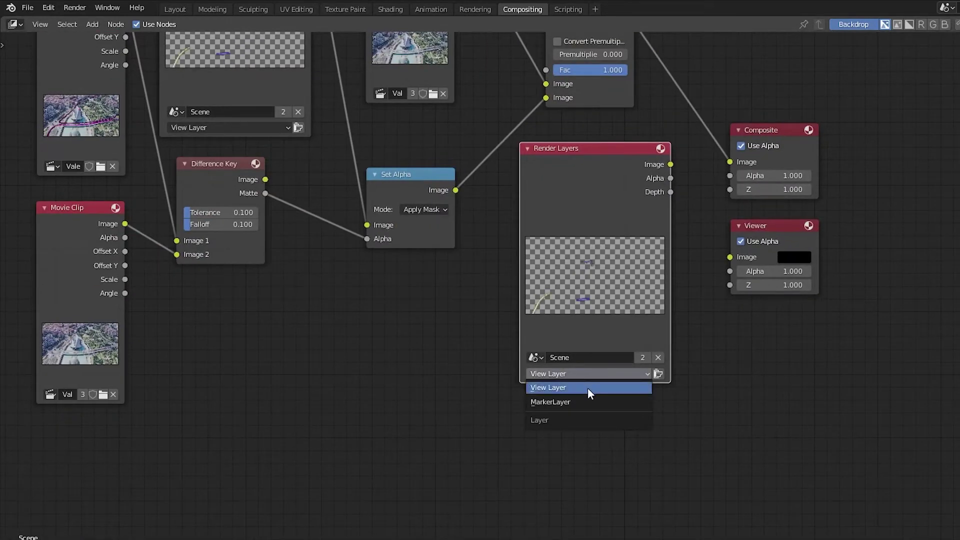
{"action": "left_click", "coordinate": [563, 403]}
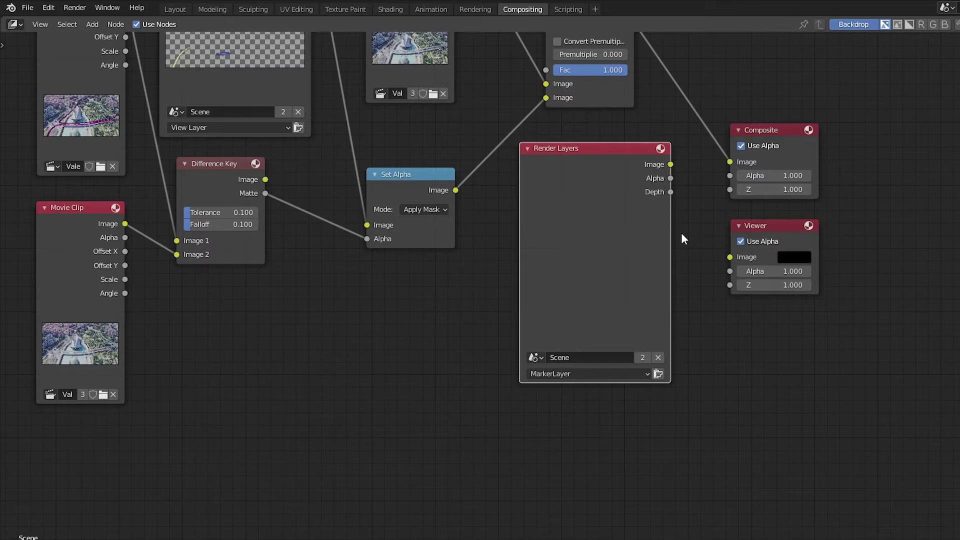
Duplicate Alpha Over, feed it the MarkerLayer image and the first Alpha Over, output to Composite
{"action": "middle_click_drag", "start_coordinate": [684, 239], "coordinate": [612, 217]}
{"action": "left_click_drag", "start_coordinate": [611, 217], "coordinate": [794, 132]}
{"action": "left_click_drag", "start_coordinate": [636, 306], "coordinate": [814, 272]}
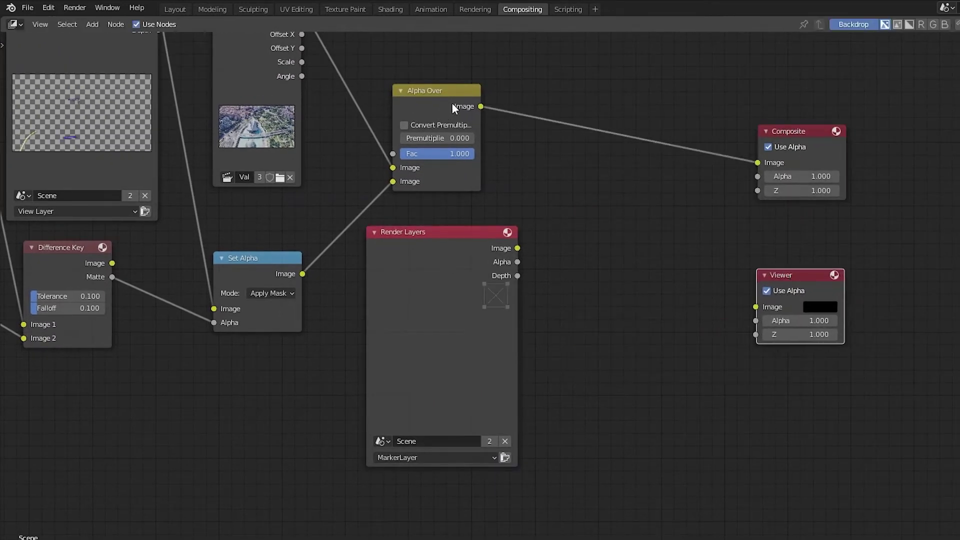
{"action": "left_click", "coordinate": [441, 95]}
{"action": "key", "text": "shift+d"}
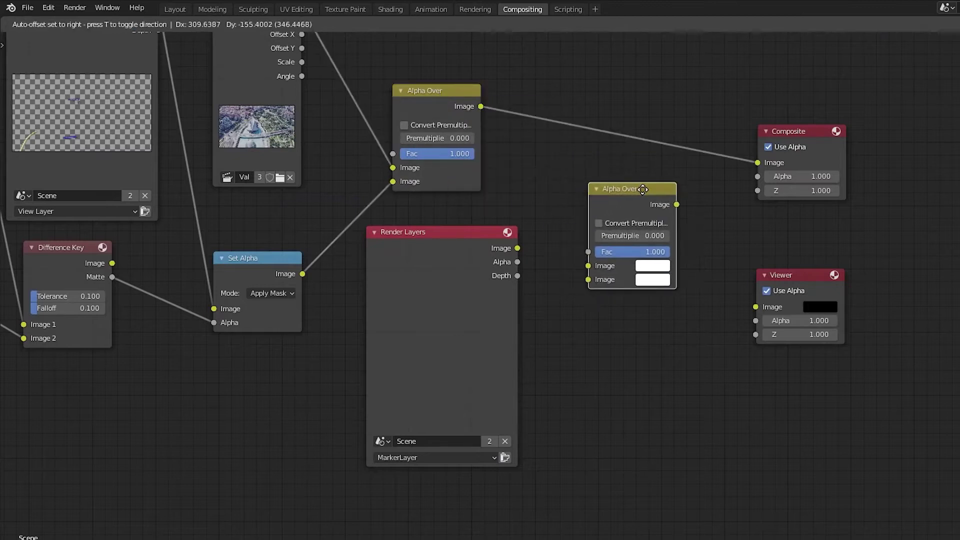
{"action": "left_click", "coordinate": [648, 176]}
{"action": "left_click_drag", "start_coordinate": [517, 248], "coordinate": [600, 266]}
{"action": "left_click_drag", "start_coordinate": [758, 169], "coordinate": [600, 251]}
{"action": "left_click_drag", "start_coordinate": [689, 190], "coordinate": [757, 163]}
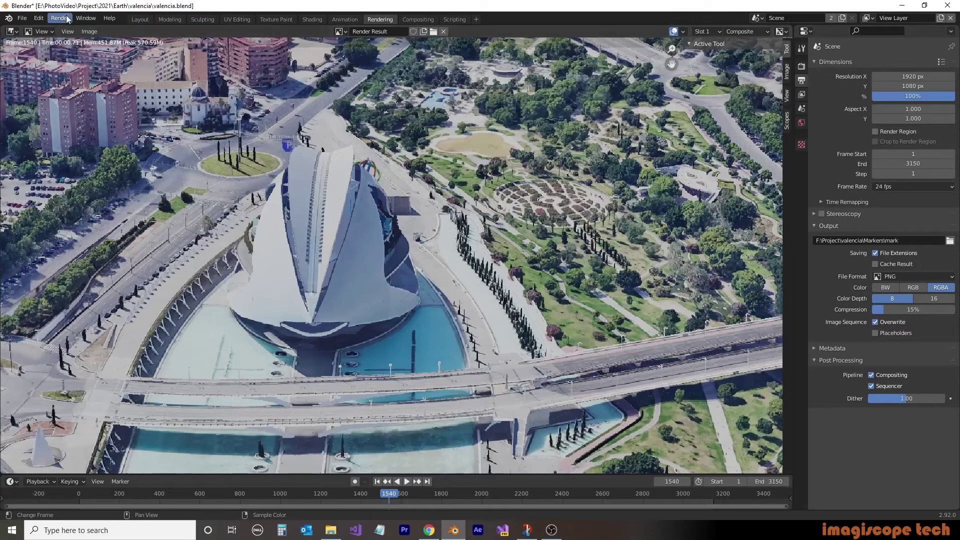
Render frame 1540 and pan and zoom to inspect the Palau de les Arts and Hemisferic labels
{"action": "left_click", "coordinate": [66, 19]}
{"action": "left_click", "coordinate": [69, 30]}
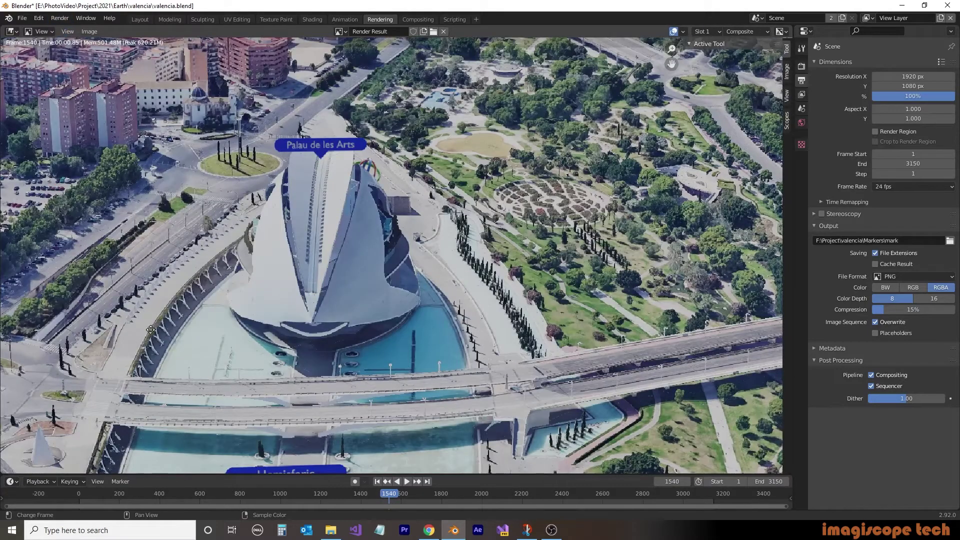
{"action": "middle_click_drag", "start_coordinate": [151, 329], "coordinate": [399, 124]}
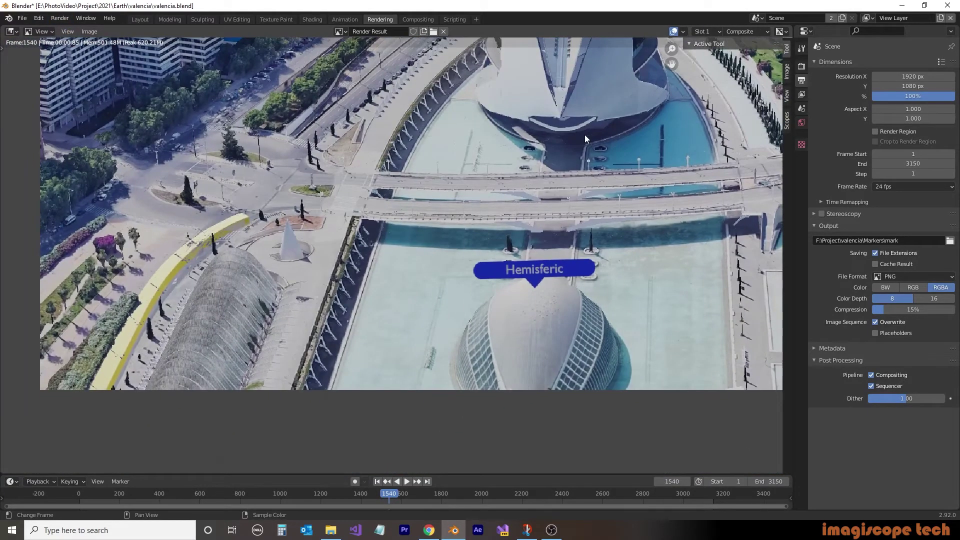
{"action": "middle_click_drag", "start_coordinate": [592, 122], "coordinate": [455, 253]}
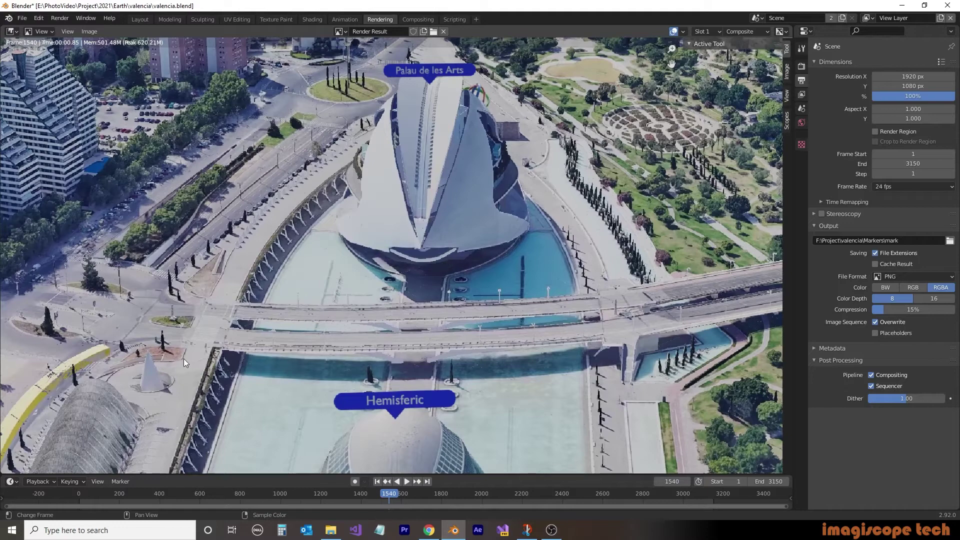
{"action": "middle_click_drag", "start_coordinate": [314, 350], "coordinate": [500, 210]}
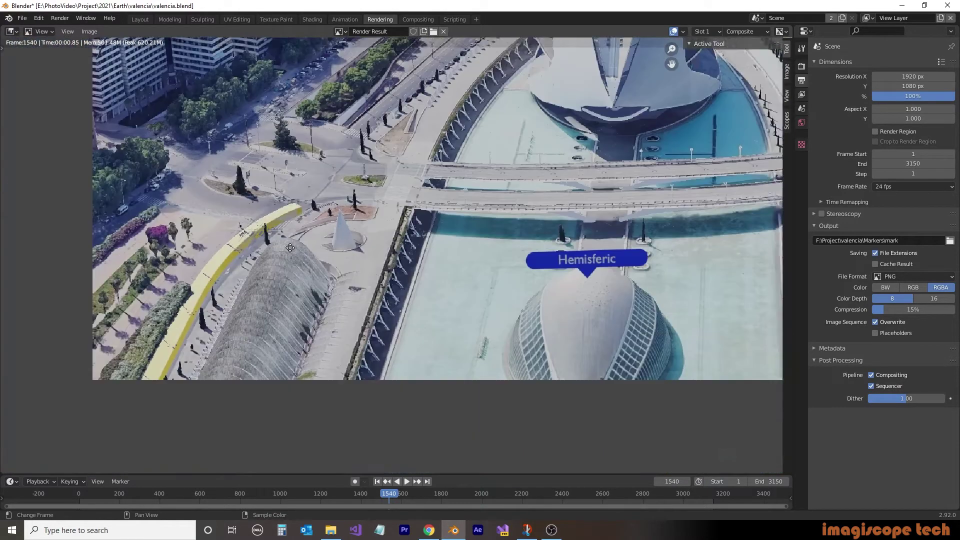
{"action": "scroll", "coordinate": [275, 243], "scroll_direction": "up", "scroll_amount": 4}
{"action": "middle_click_drag", "start_coordinate": [275, 243], "coordinate": [116, 82]}
{"action": "scroll", "coordinate": [119, 89], "scroll_direction": "down", "scroll_amount": 5}
Set the Difference Key Tolerance to 0.01
{"action": "left_click", "coordinate": [418, 19]}
{"action": "middle_click_drag", "start_coordinate": [315, 198], "coordinate": [481, 248]}
{"action": "double_click", "coordinate": [243, 295]}
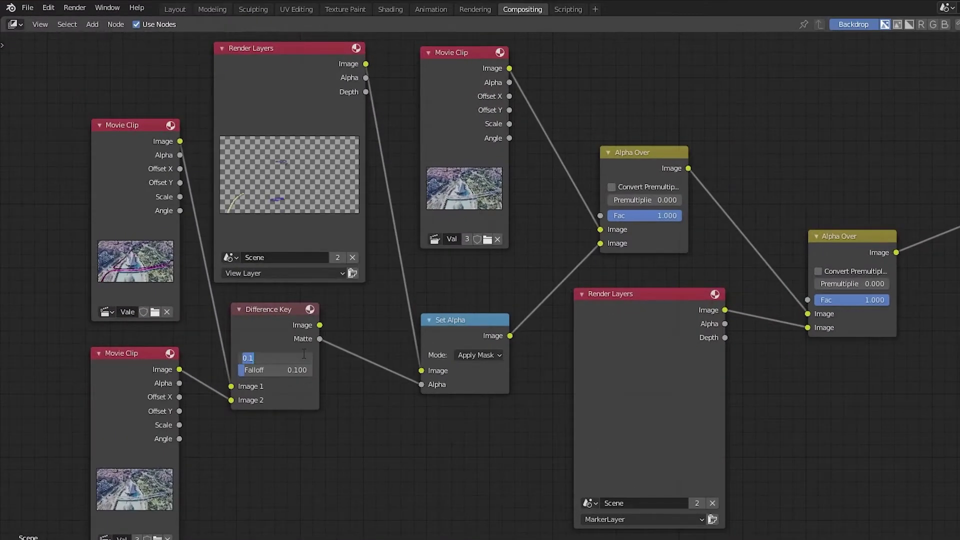
{"action": "type", "text": "0.01"}
{"action": "key", "text": "Return"}
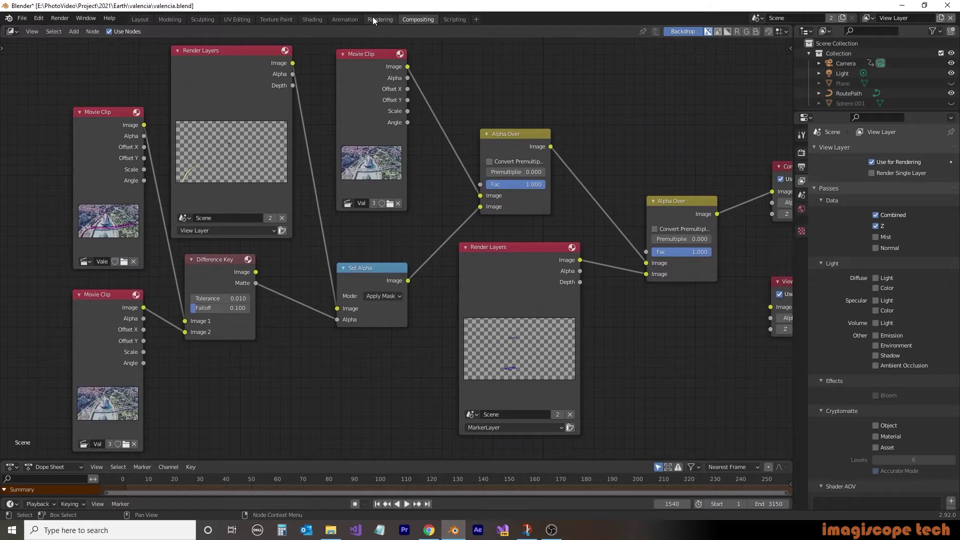
Connect the final Alpha Over output to the Viewer and step back to frame 1537
{"action": "left_click", "coordinate": [376, 19]}
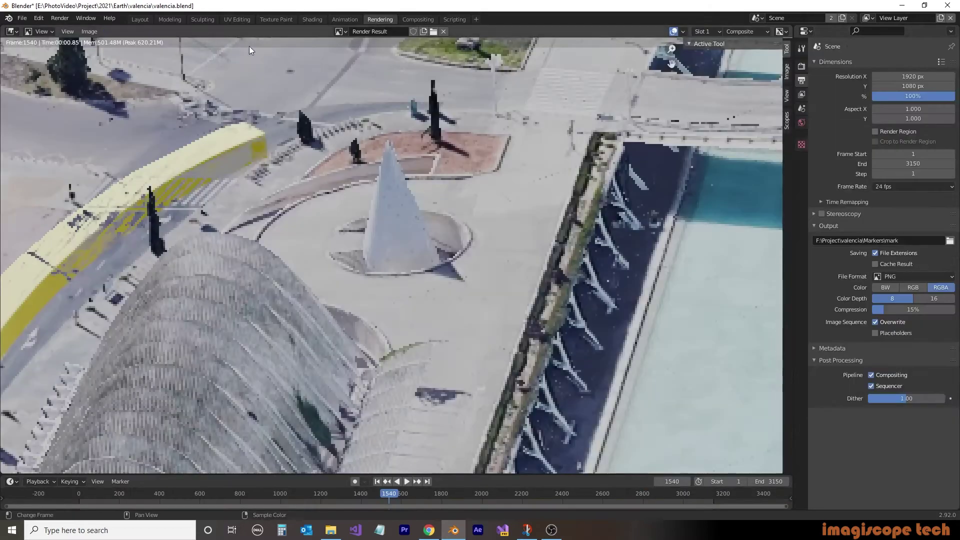
{"action": "left_click", "coordinate": [418, 19]}
{"action": "middle_click_drag", "start_coordinate": [705, 305], "coordinate": [582, 271]}
{"action": "left_click_drag", "start_coordinate": [582, 180], "coordinate": [636, 273]}
{"action": "scroll", "coordinate": [197, 356], "scroll_direction": "up", "scroll_amount": 1}
{"action": "scroll", "coordinate": [197, 356], "scroll_direction": "down", "scroll_amount": 3}
{"action": "key", "text": "Left"}
{"action": "key", "text": "Left"}
{"action": "key", "text": "Left"}
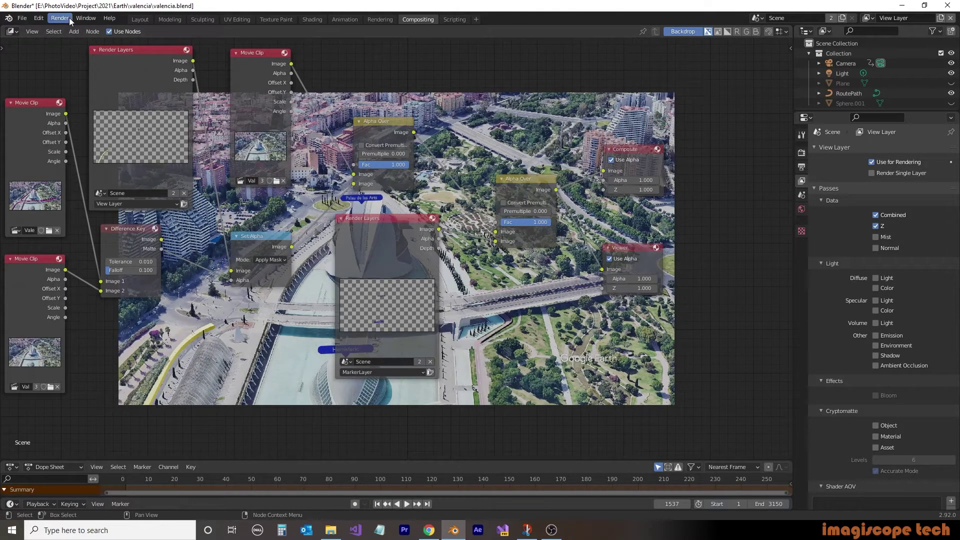
{"action": "left_click", "coordinate": [85, 18]}
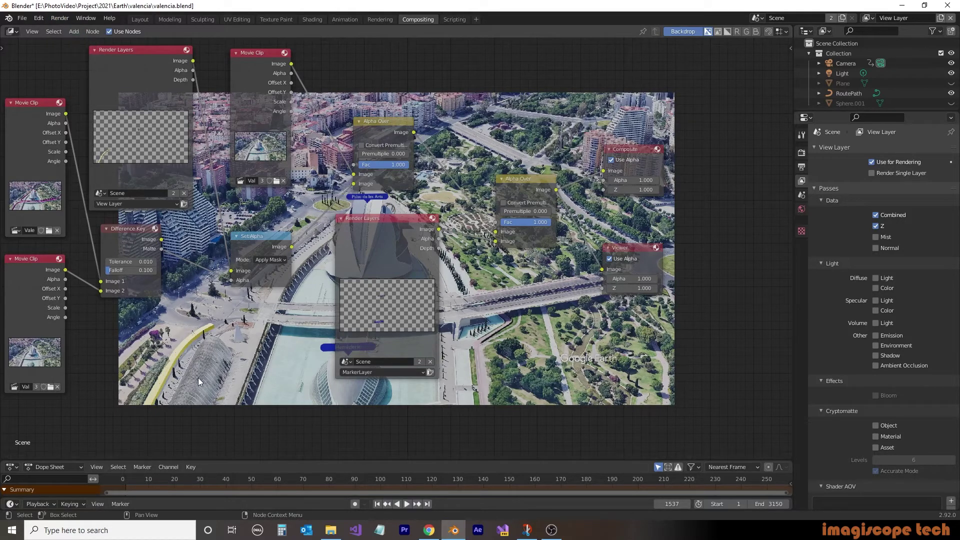
Zoom the backdrop onto the yellow route and set the Difference Key Falloff to 0.01
{"action": "key", "text": "alt+v"}
{"action": "key", "text": "alt+v"}
{"action": "key", "text": "alt+v"}
{"action": "key", "text": "alt+v"}
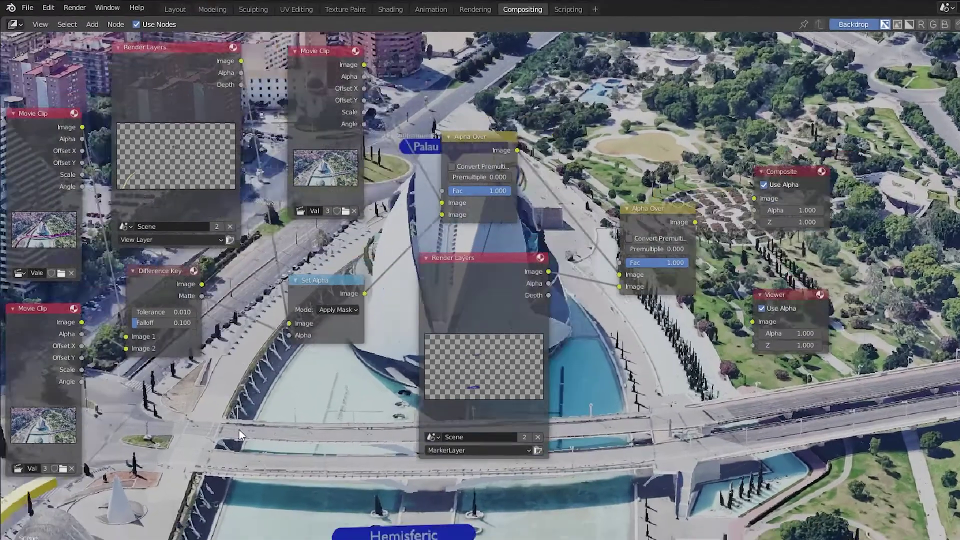
{"action": "middle_click_drag", "start_coordinate": [190, 356], "coordinate": [382, 290], "text": "alt"}
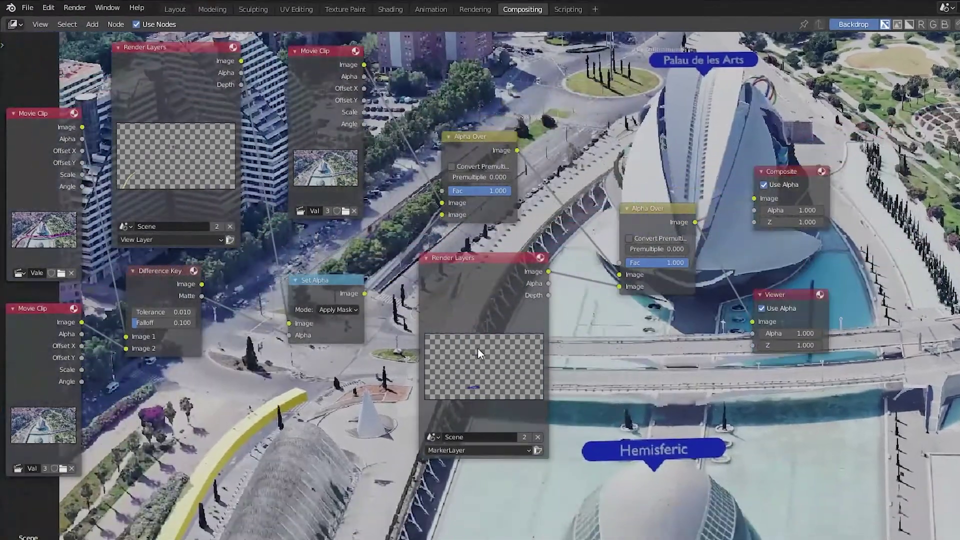
{"action": "key", "text": "alt+v"}
{"action": "key", "text": "alt+v"}
{"action": "key", "text": "alt+v"}
{"action": "middle_click_drag", "start_coordinate": [204, 463], "coordinate": [443, 376], "text": "alt"}
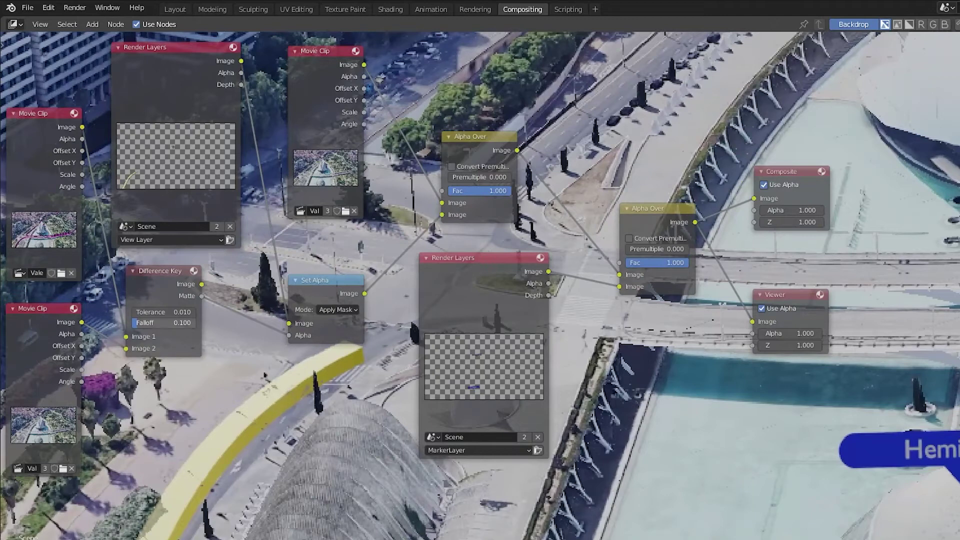
{"action": "left_click", "coordinate": [189, 324]}
{"action": "key", "text": "BackSpace"}
{"action": "type", "text": ".01"}
{"action": "key", "text": "Return"}
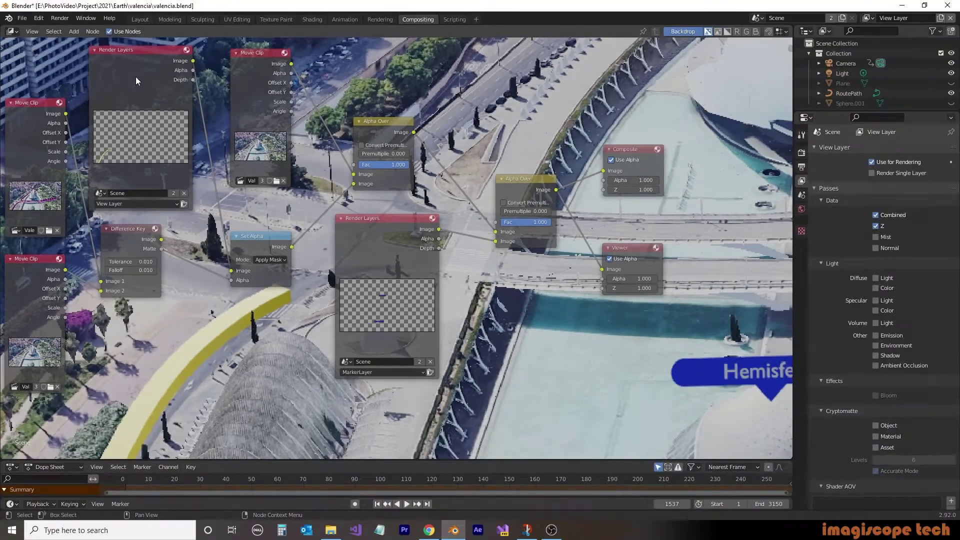
Scrub to another frame of the animation and render it as a still
{"action": "left_click", "coordinate": [175, 9]}
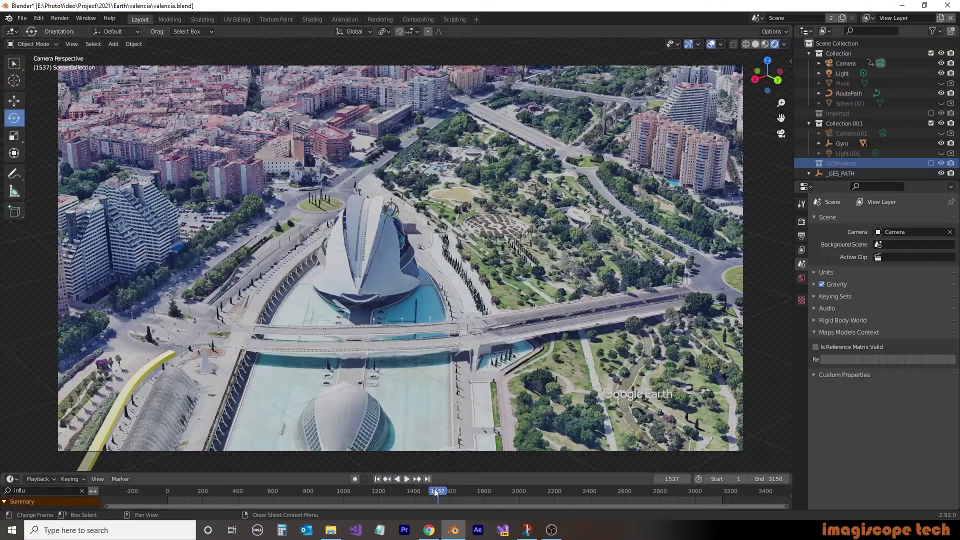
{"action": "left_click_drag", "start_coordinate": [434, 490], "coordinate": [276, 494]}
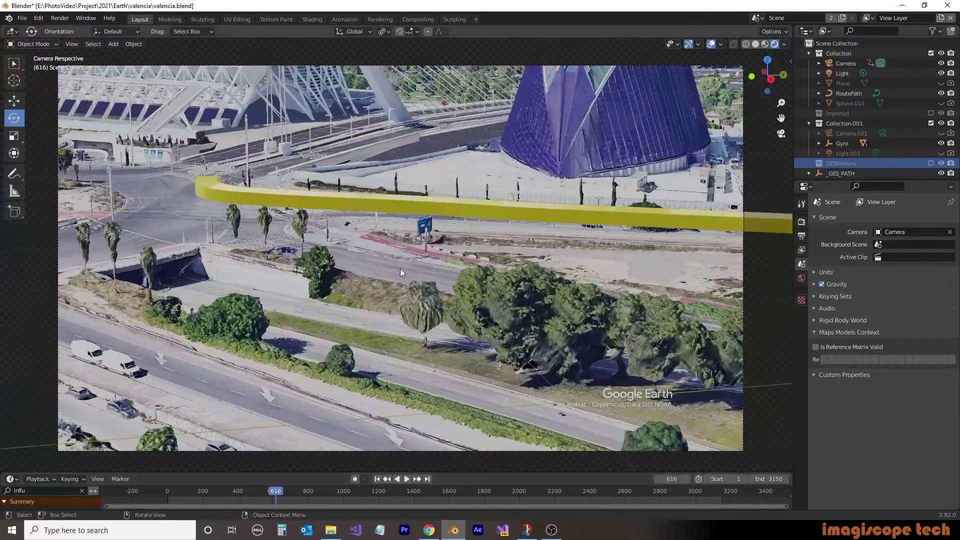
{"action": "left_click", "coordinate": [422, 22]}
{"action": "left_click", "coordinate": [60, 18]}
{"action": "left_click", "coordinate": [63, 28]}
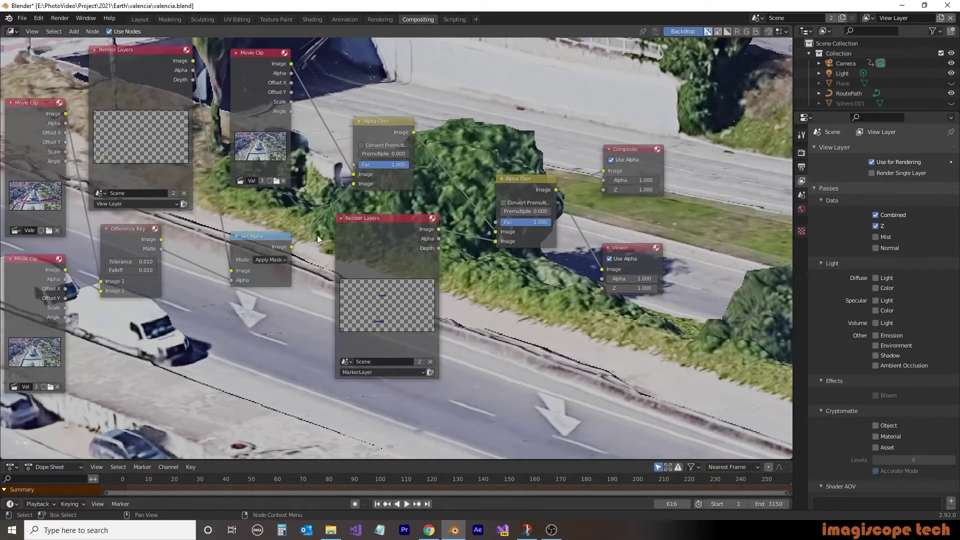
Inspect the route in the backdrop and lower the Difference Key Falloff to 0.001
{"action": "middle_click_drag", "start_coordinate": [288, 335], "coordinate": [391, 238], "text": "alt"}
{"action": "middle_click_drag", "start_coordinate": [506, 140], "coordinate": [680, 131], "text": "alt"}
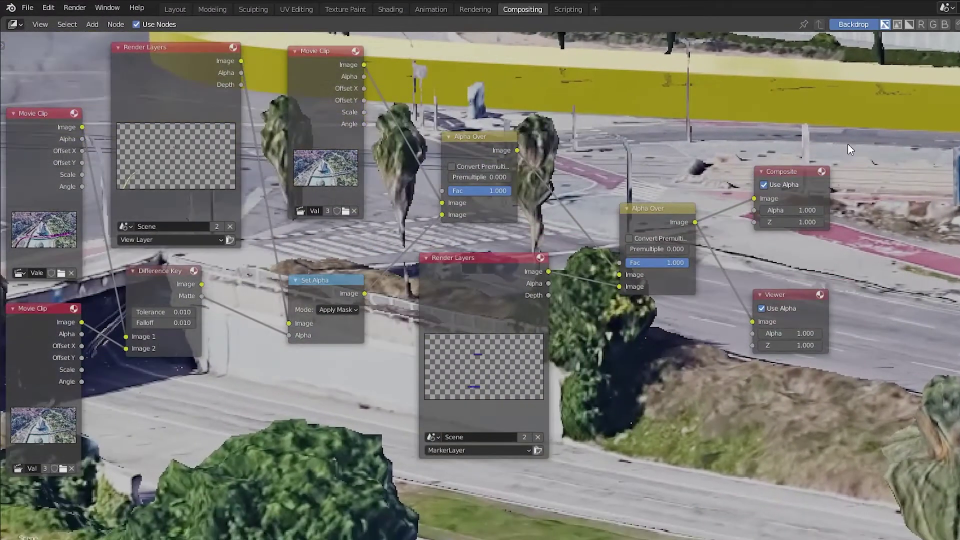
{"action": "double_click", "coordinate": [183, 322]}
{"action": "type", "text": ".001"}
{"action": "key", "text": "Return"}
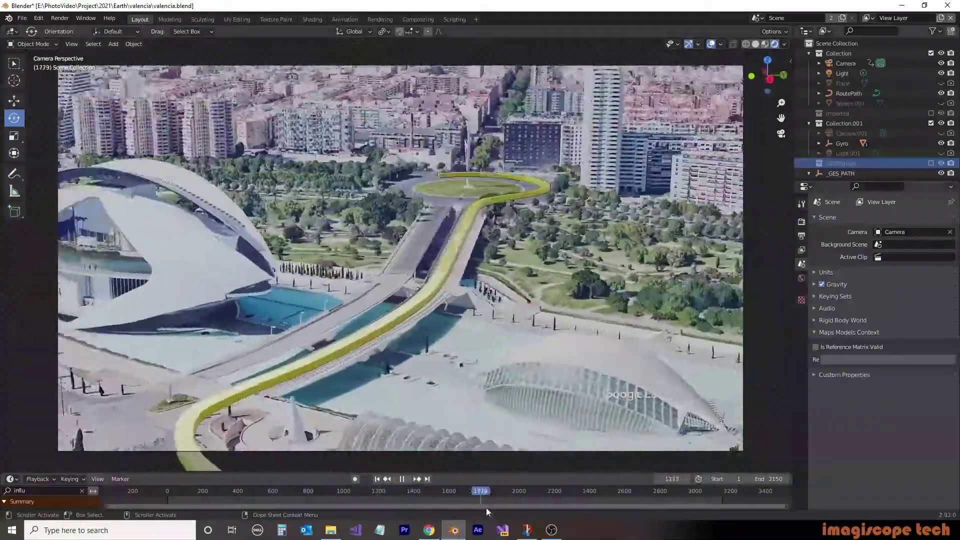
Stop playback at frame 1946 and render it to check the yellow route overlay
{"action": "left_click", "coordinate": [509, 492]}
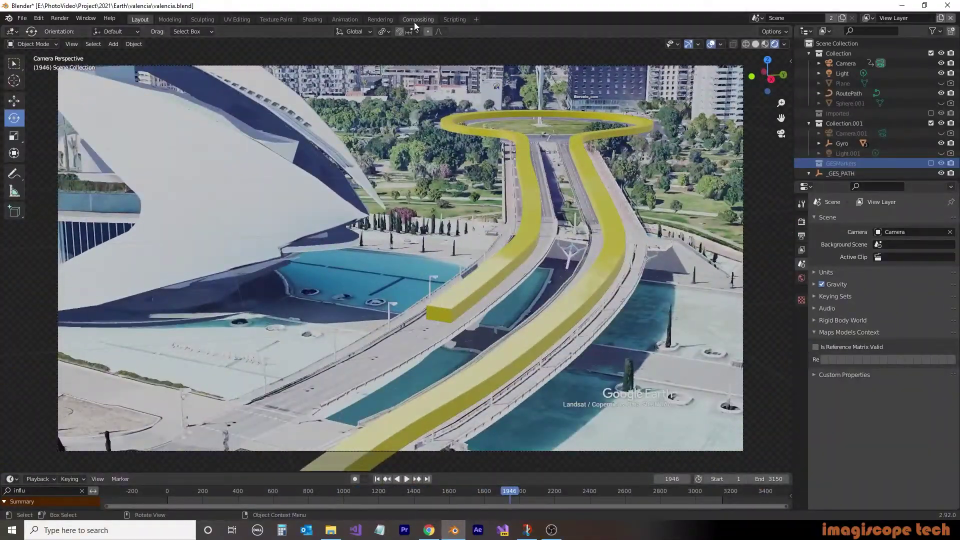
{"action": "left_click", "coordinate": [380, 19]}
{"action": "left_click", "coordinate": [60, 18]}
{"action": "left_click", "coordinate": [73, 31]}
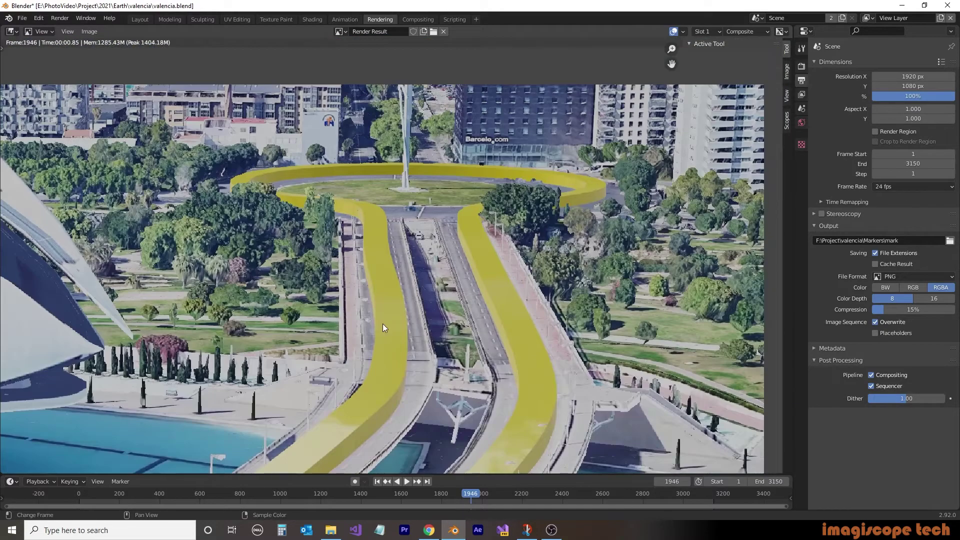
{"action": "scroll", "coordinate": [389, 166], "scroll_direction": "down", "scroll_amount": 2}
{"action": "middle_click_drag", "start_coordinate": [259, 348], "coordinate": [357, 269]}
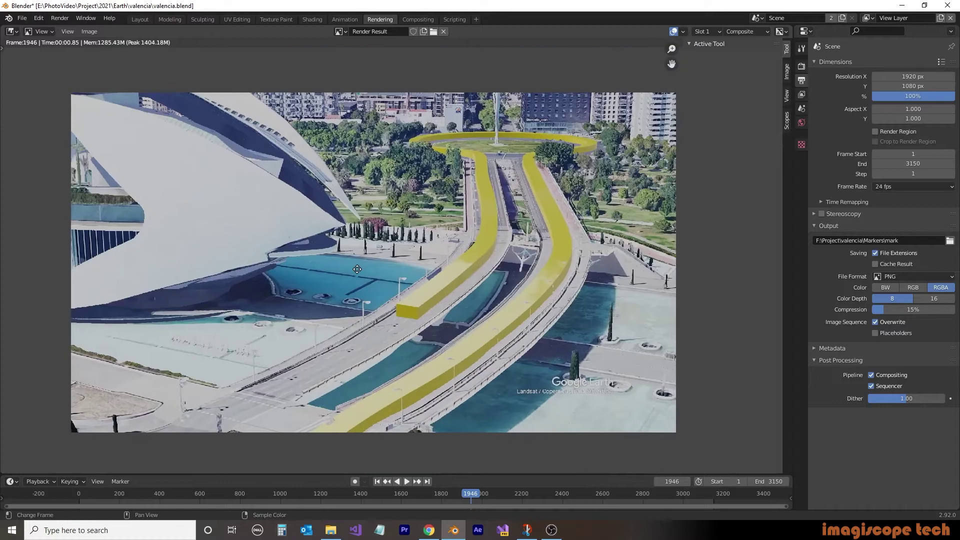
{"action": "left_click", "coordinate": [417, 20]}
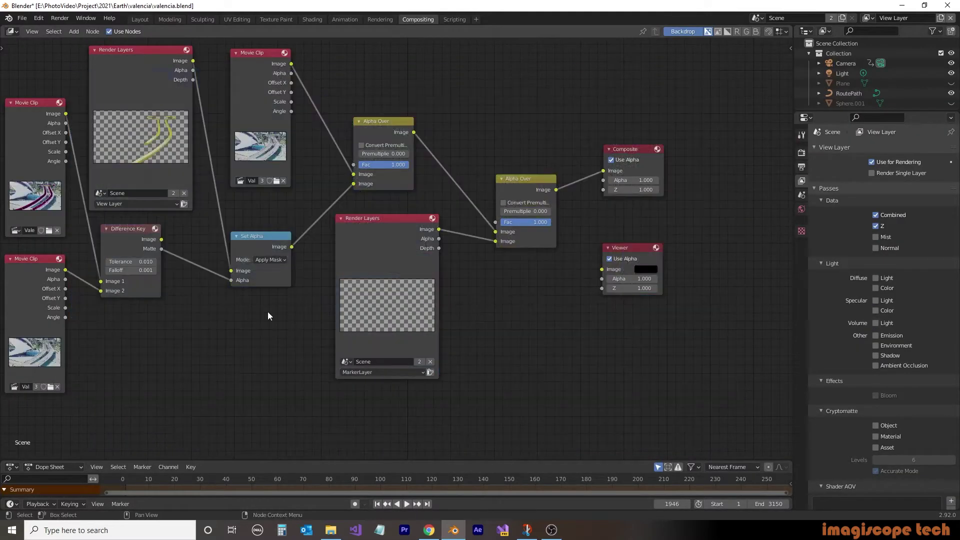
Review both Movie Clip nodes and keep the route Render Layers node on View Layer
{"action": "middle_click_drag", "start_coordinate": [268, 311], "coordinate": [317, 317]}
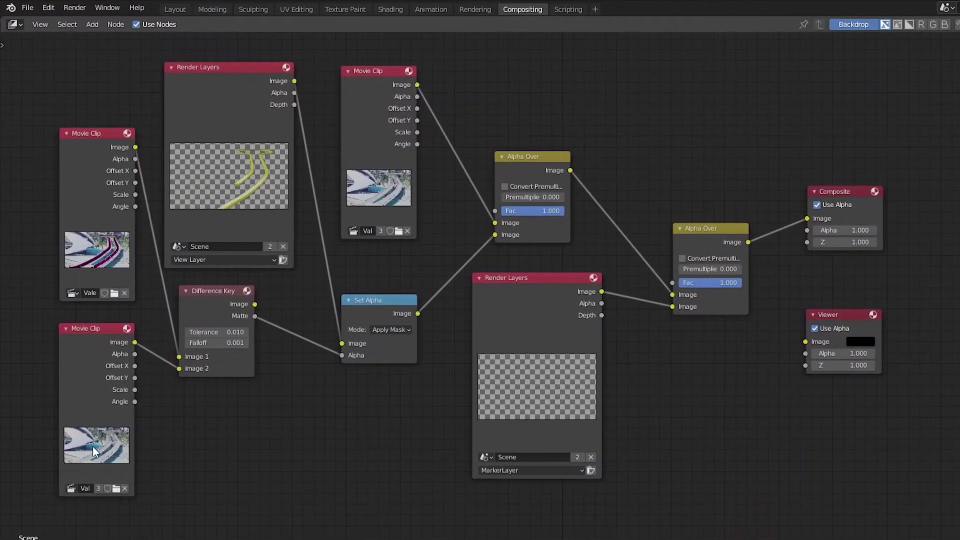
{"action": "left_click", "coordinate": [83, 178]}
{"action": "left_click", "coordinate": [83, 368]}
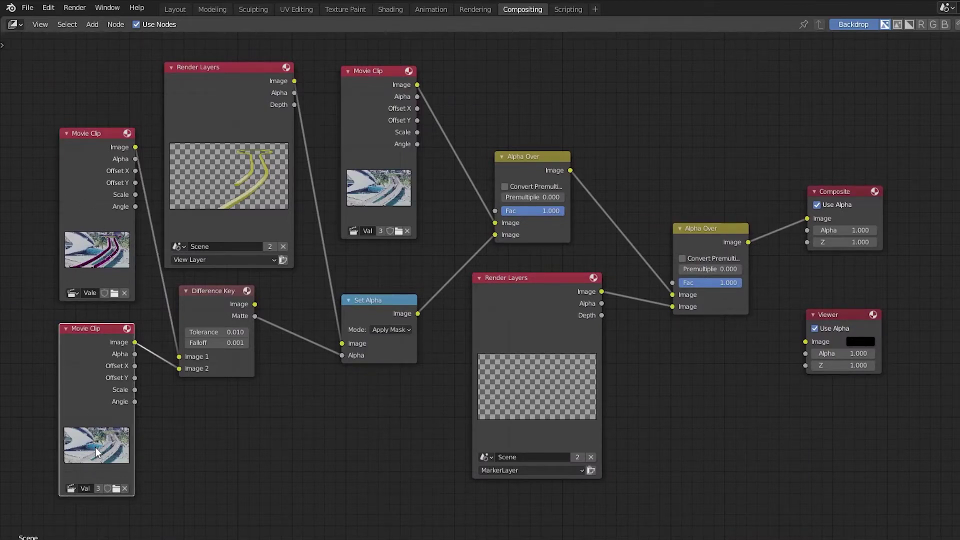
{"action": "left_click", "coordinate": [215, 115]}
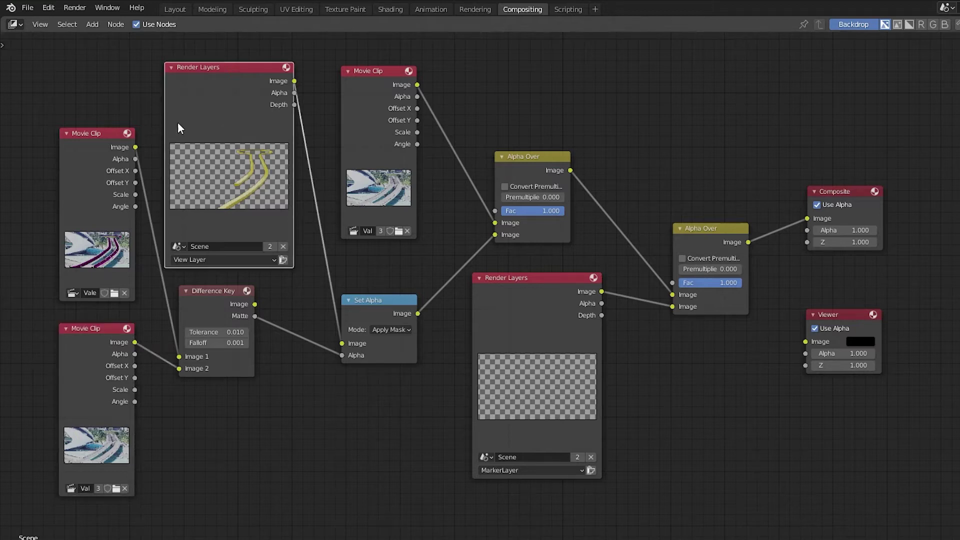
{"action": "left_click", "coordinate": [273, 259]}
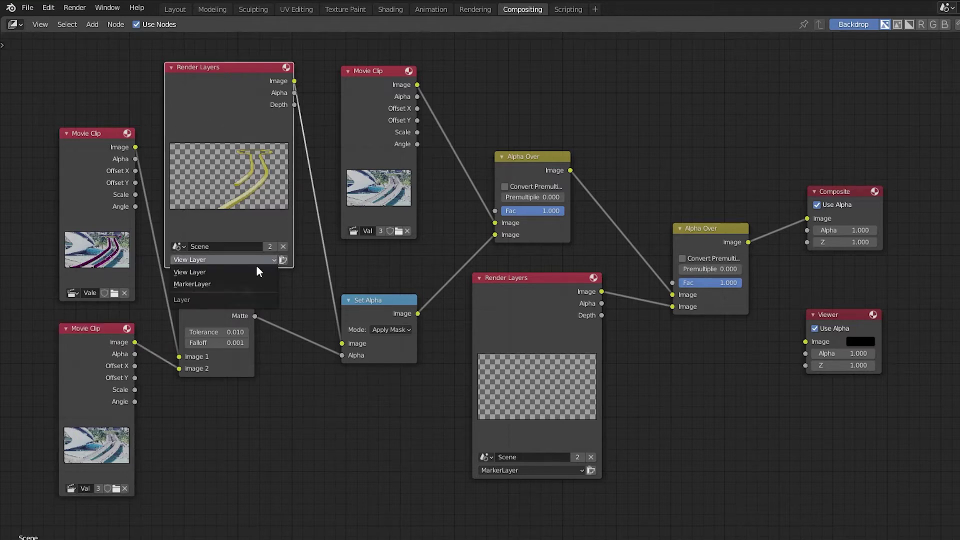
{"action": "left_click", "coordinate": [197, 271]}
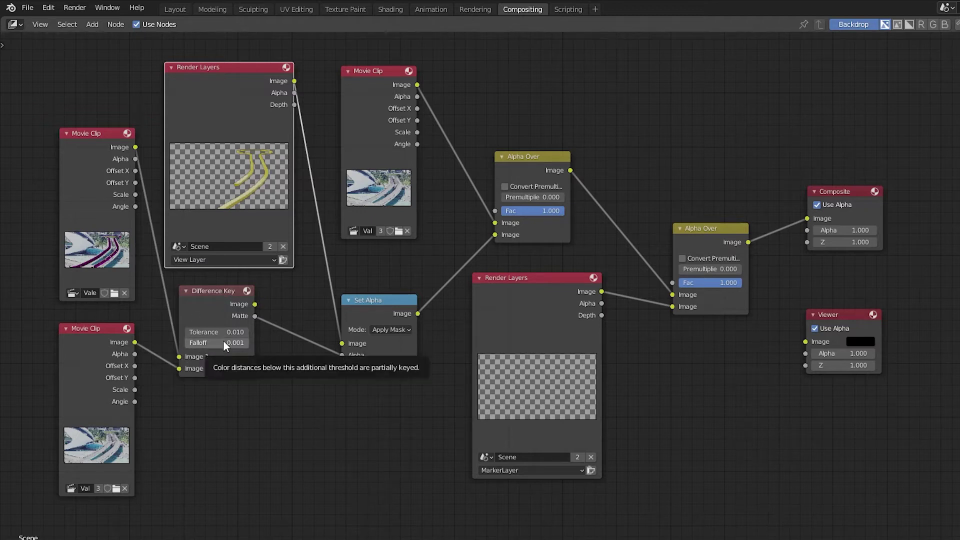
Leave the Difference Key tolerance at 0.010 and check the marker render node's view layers
{"action": "double_click", "coordinate": [209, 332]}
{"action": "key", "text": "Return"}
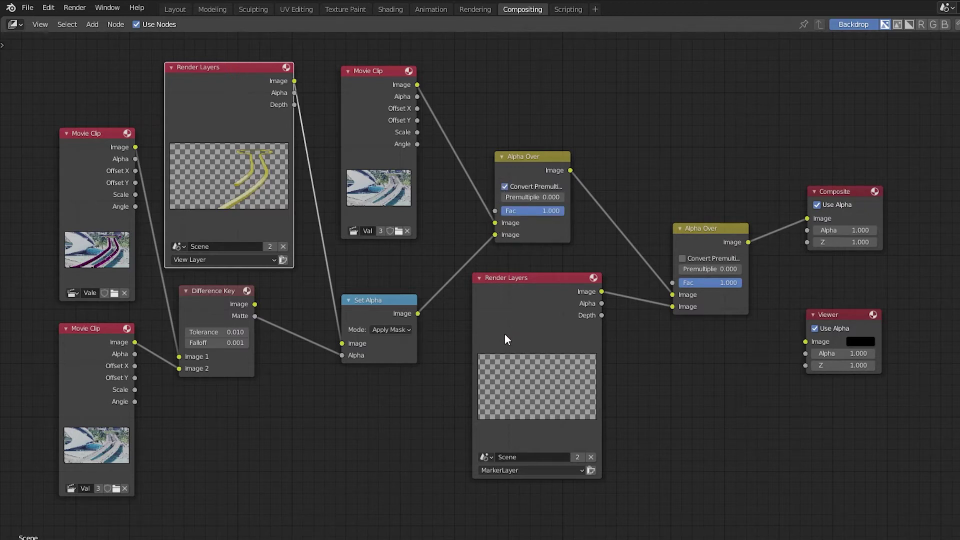
{"action": "left_click", "coordinate": [510, 469]}
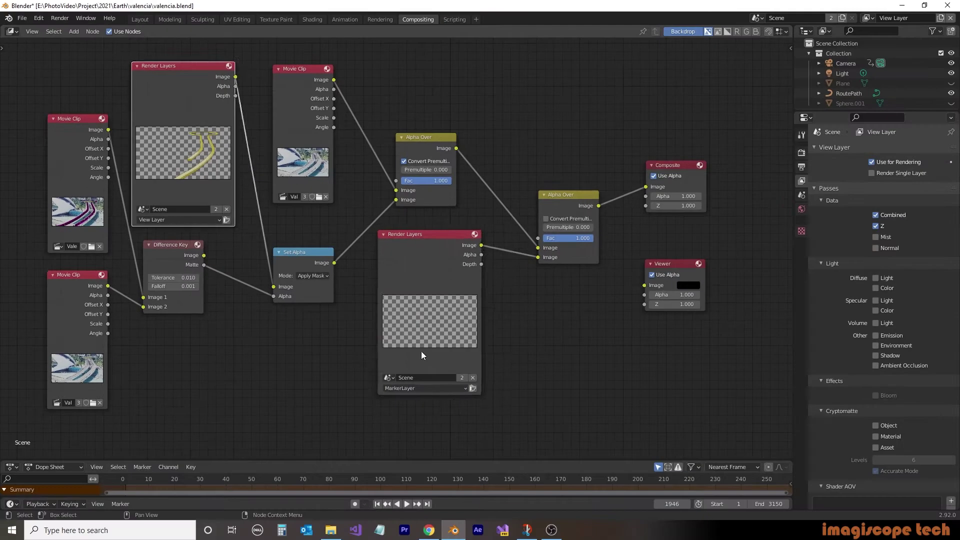
Keep the marker node on MarkerLayer, preview MarkerLayer in Layout, then restore View Layer
{"action": "left_click", "coordinate": [524, 423]}
{"action": "left_click", "coordinate": [140, 19]}
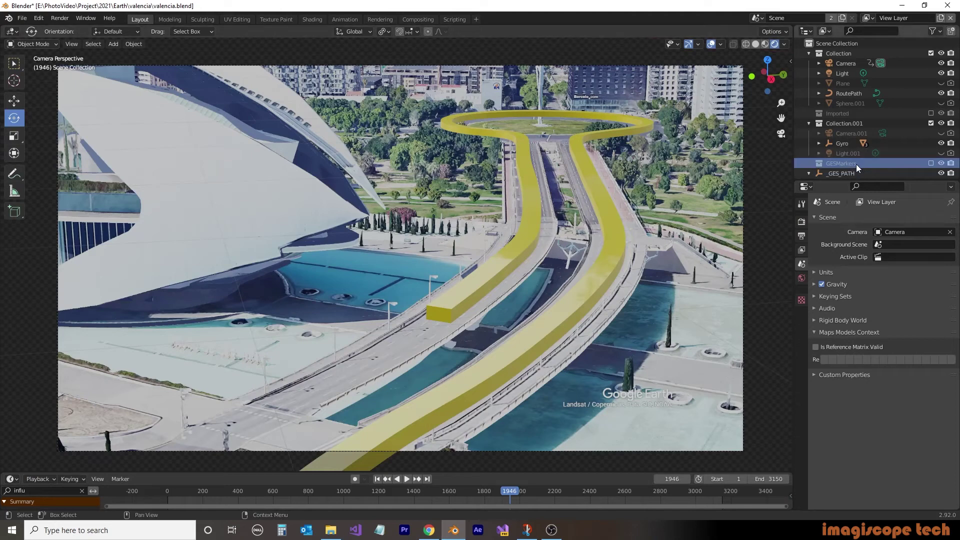
{"action": "left_click", "coordinate": [868, 18]}
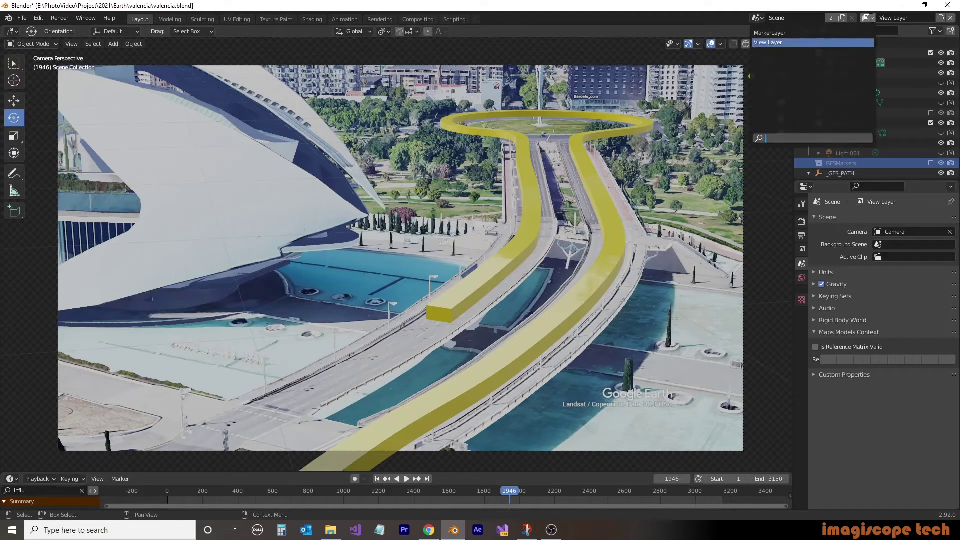
{"action": "left_click", "coordinate": [844, 33]}
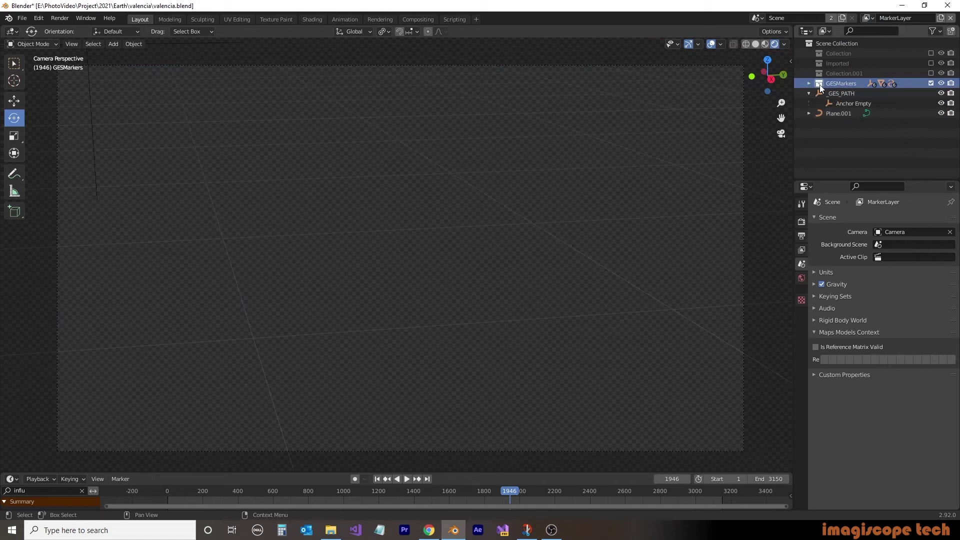
{"action": "left_click", "coordinate": [868, 18]}
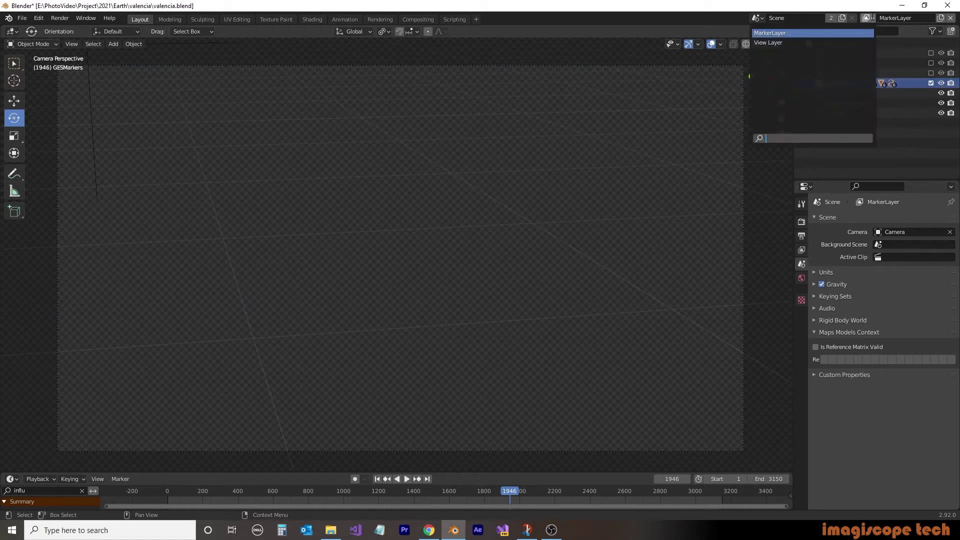
{"action": "left_click", "coordinate": [843, 43]}
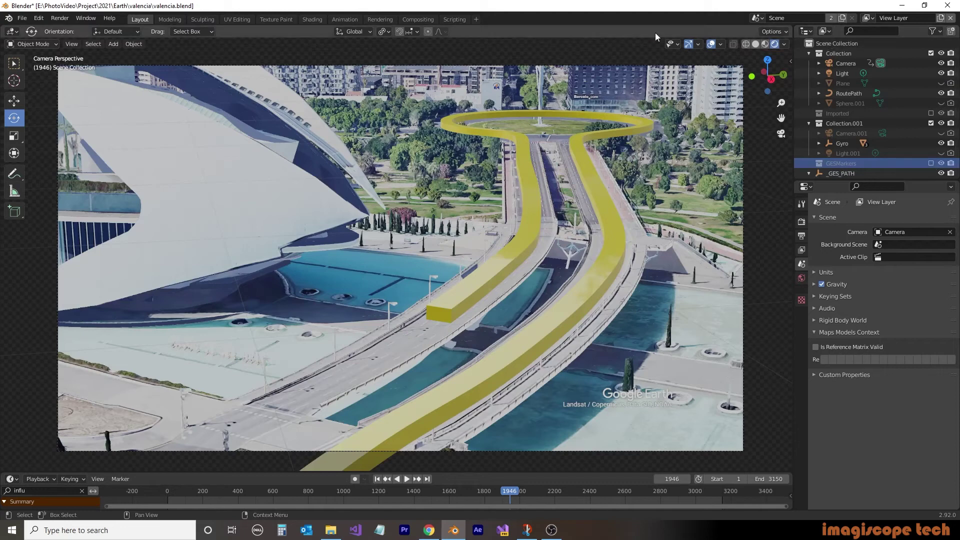
{"action": "left_click", "coordinate": [419, 20]}
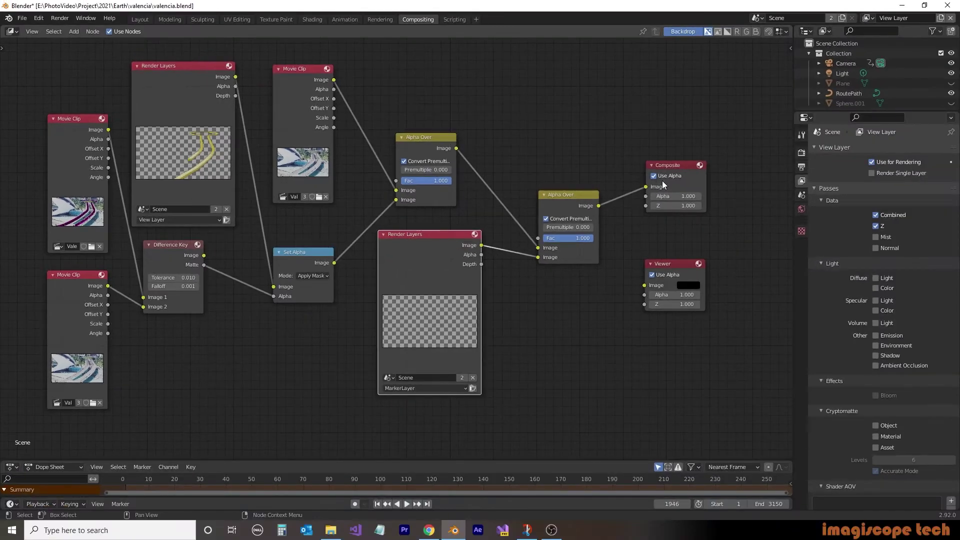
Render the current frame as a still in the Rendering workspace
{"action": "left_click", "coordinate": [385, 20]}
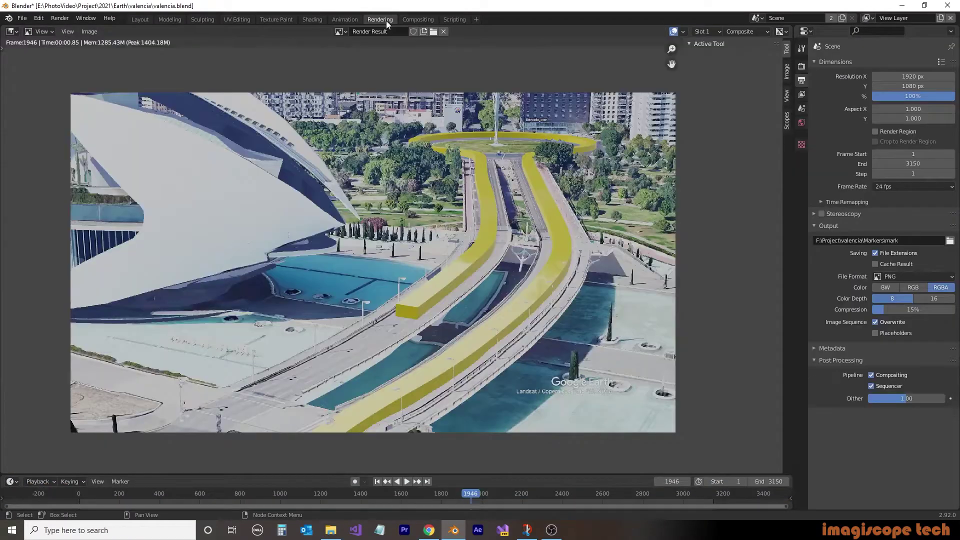
{"action": "left_click", "coordinate": [64, 18]}
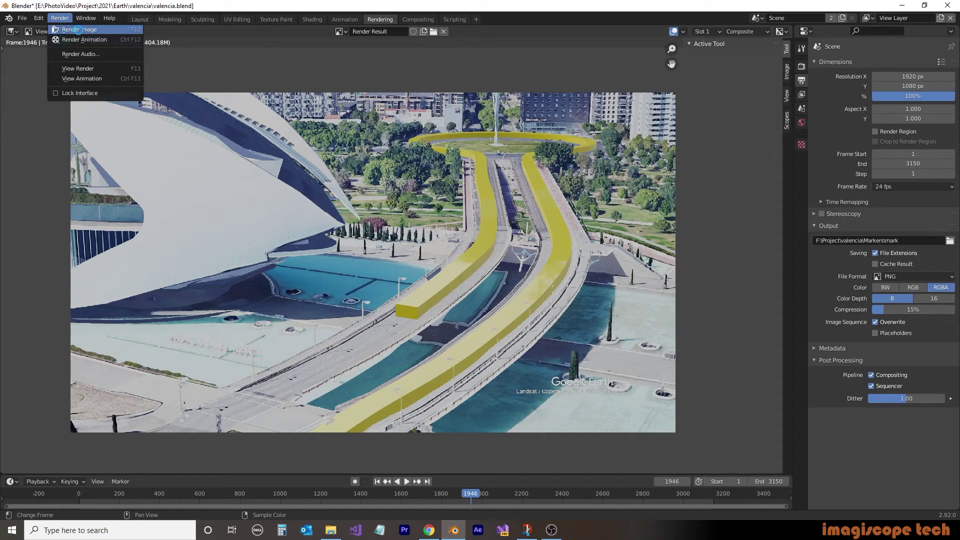
{"action": "left_click", "coordinate": [79, 30]}
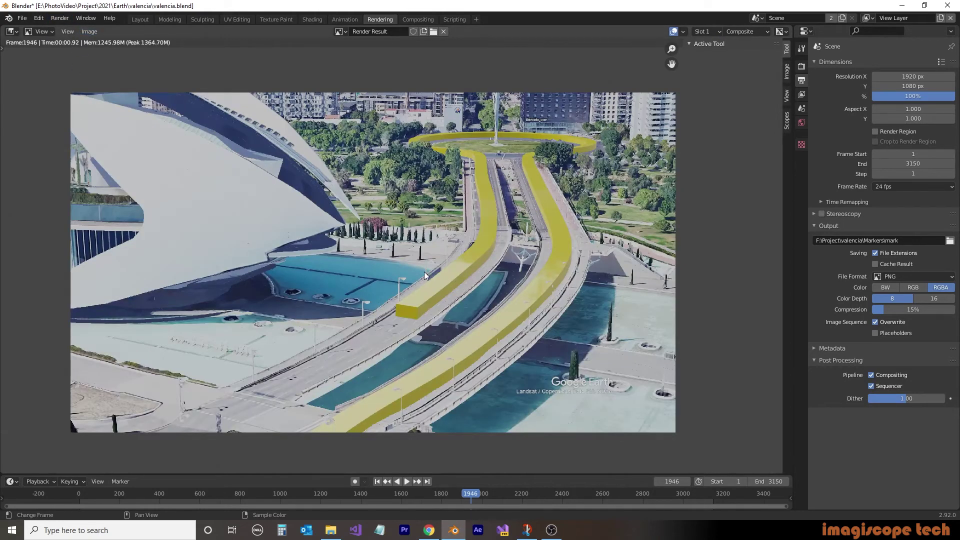
Change the Color Management View Transform from Filmic to Standard
{"action": "left_click", "coordinate": [802, 67]}
{"action": "left_click", "coordinate": [832, 312]}
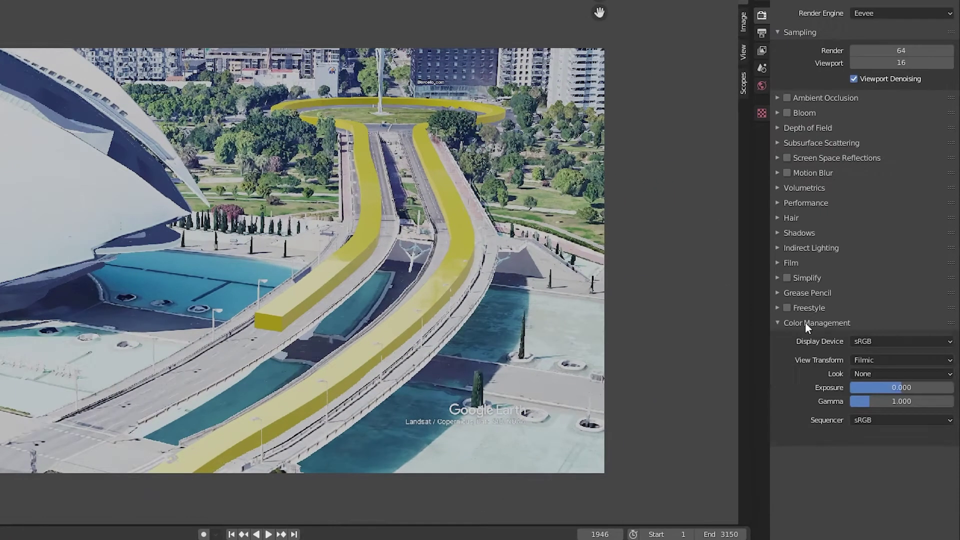
{"action": "left_click", "coordinate": [890, 360]}
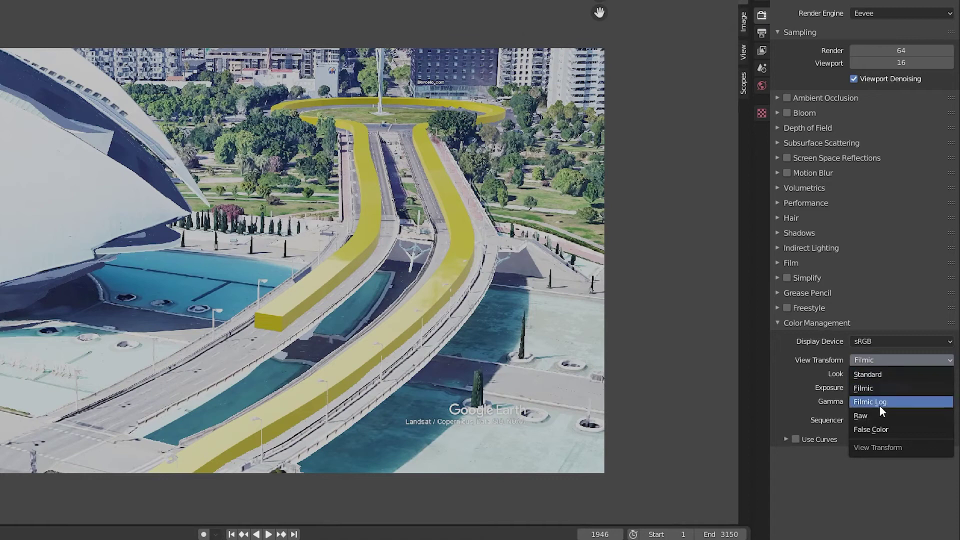
{"action": "left_click", "coordinate": [876, 374]}
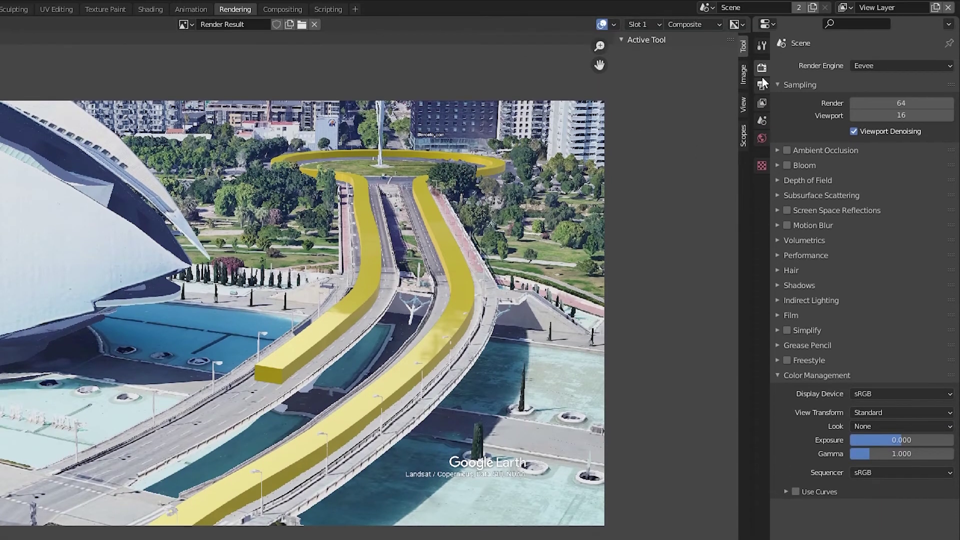
Set the render output path to D:\Project\Earth\valencia\valencia
{"action": "left_click", "coordinate": [761, 35]}
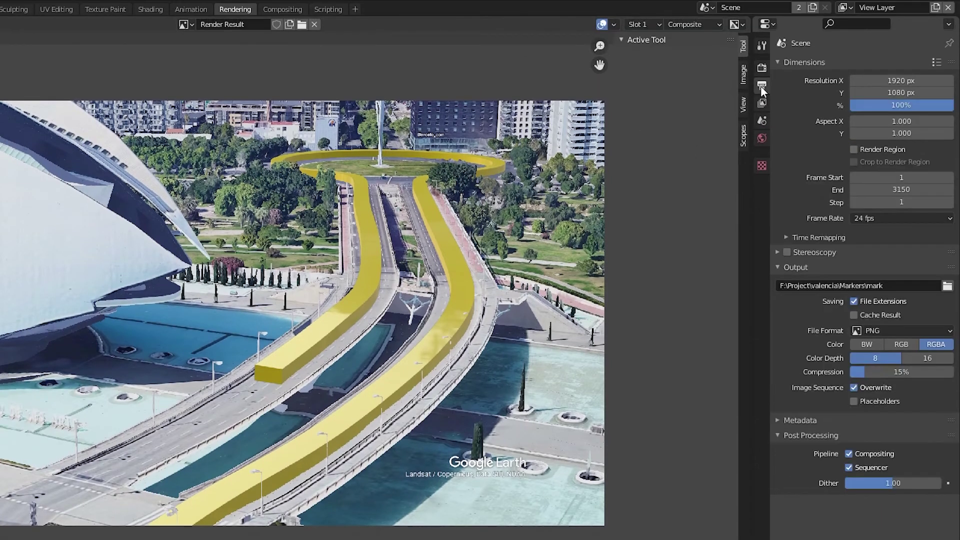
{"action": "left_click", "coordinate": [947, 285]}
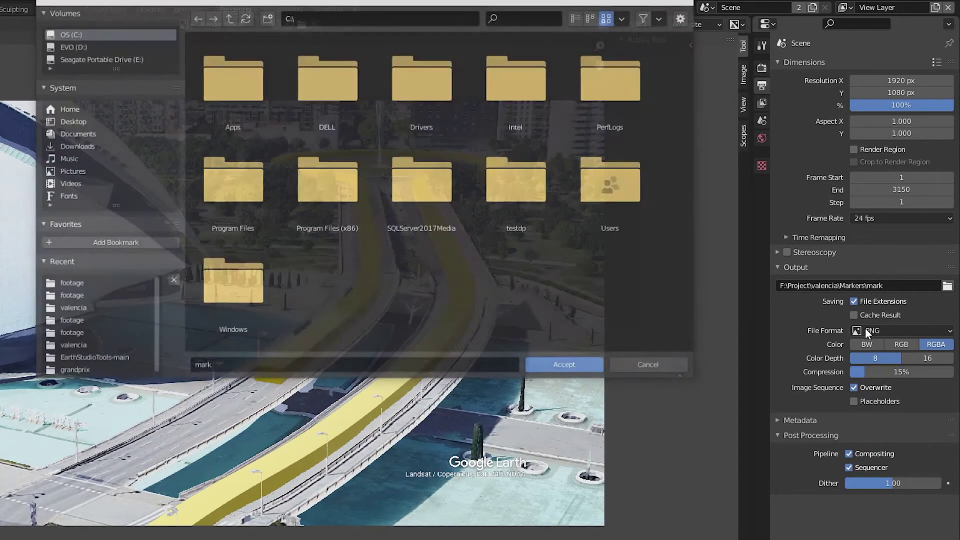
{"action": "left_click", "coordinate": [71, 307]}
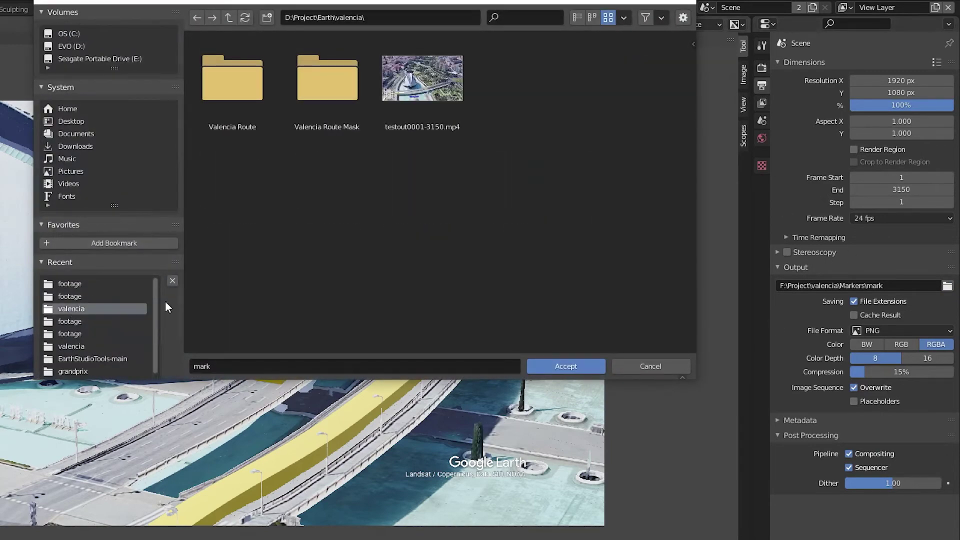
{"action": "left_click", "coordinate": [422, 104]}
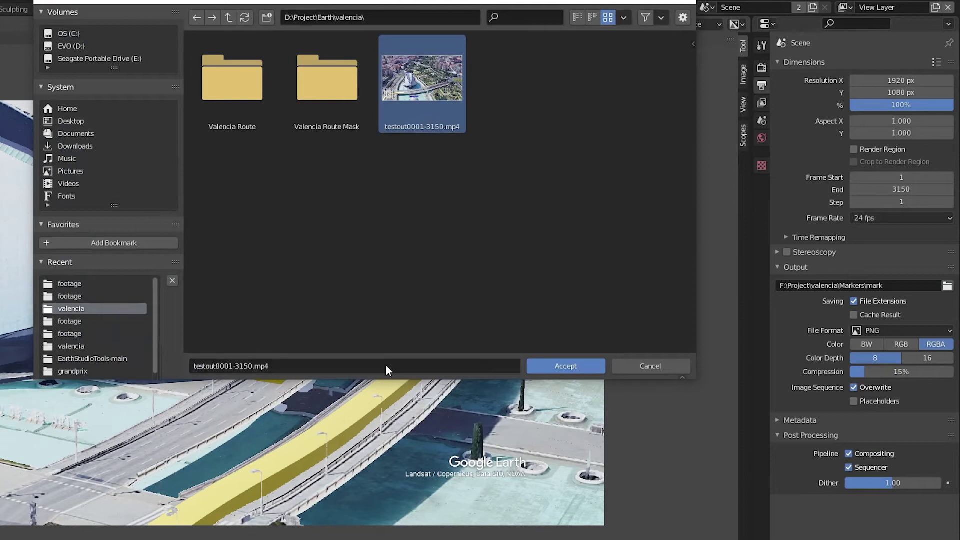
{"action": "left_click", "coordinate": [288, 366]}
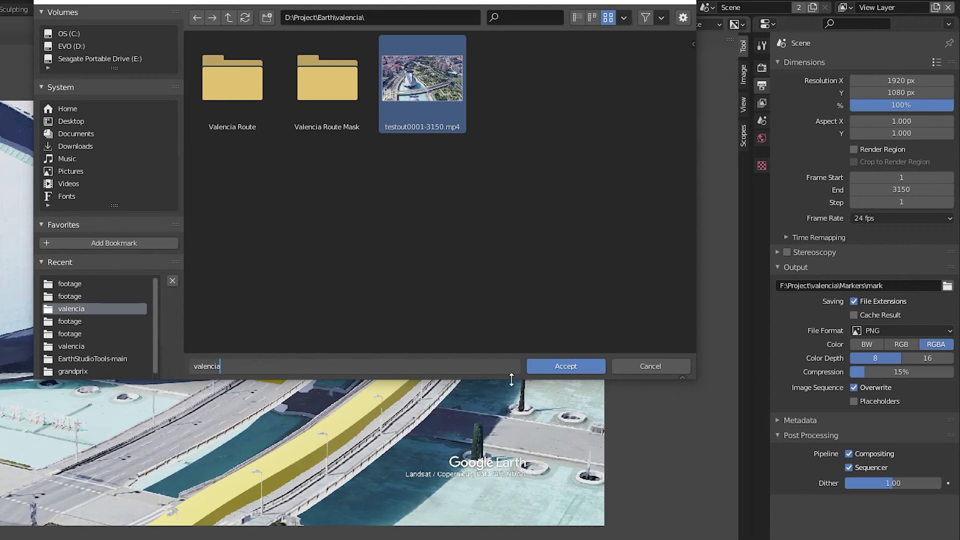
{"action": "left_click", "coordinate": [557, 367]}
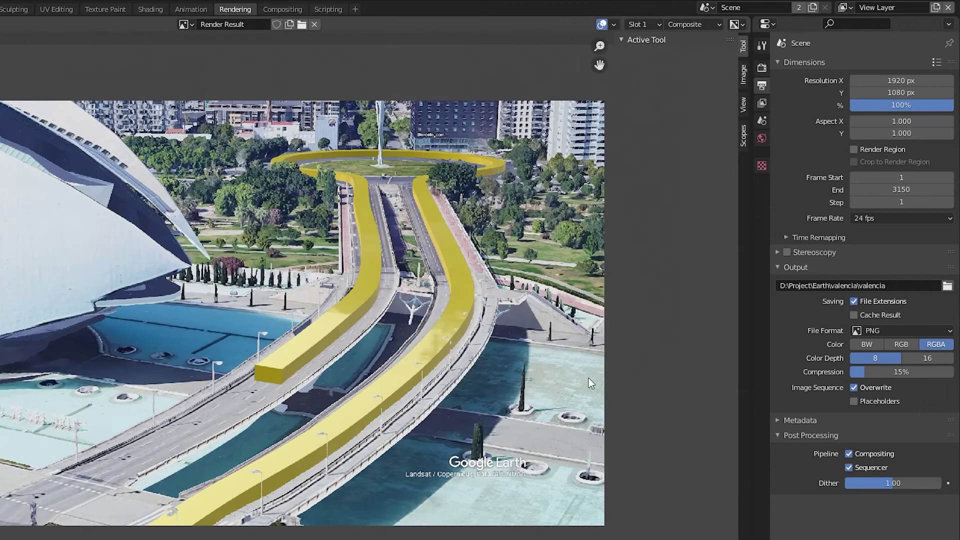
Output FFmpeg Video in MPEG-4 with H.264 codec at High Quality
{"action": "left_click", "coordinate": [883, 330]}
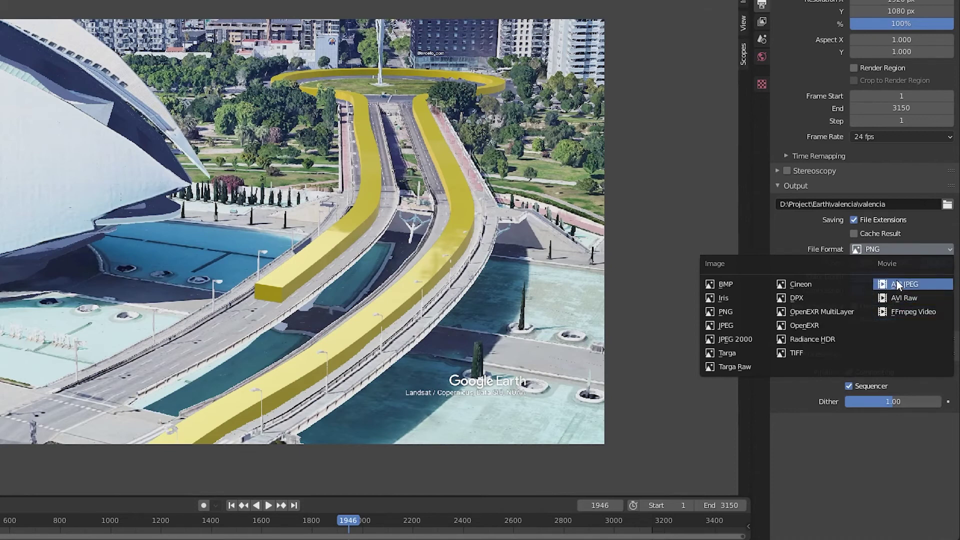
{"action": "left_click", "coordinate": [903, 312]}
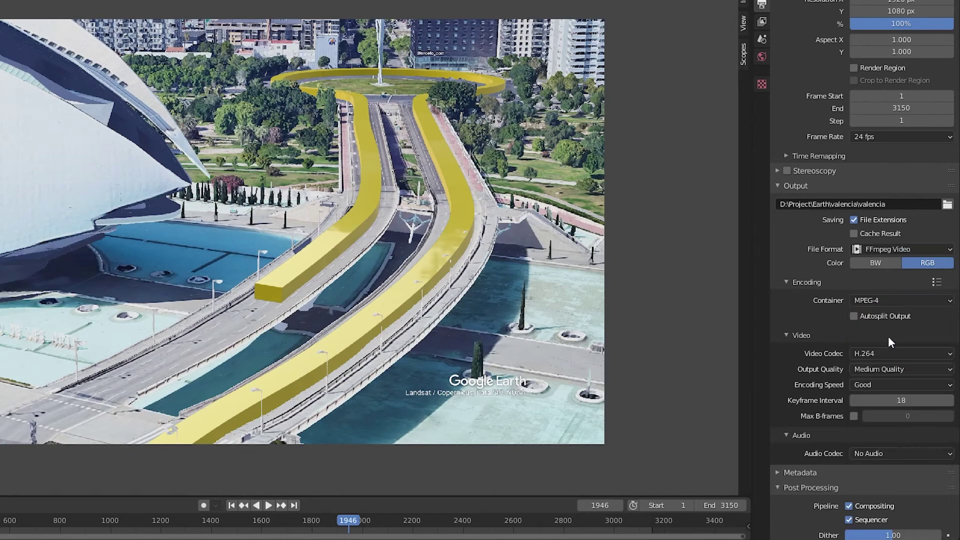
{"action": "left_click", "coordinate": [891, 355]}
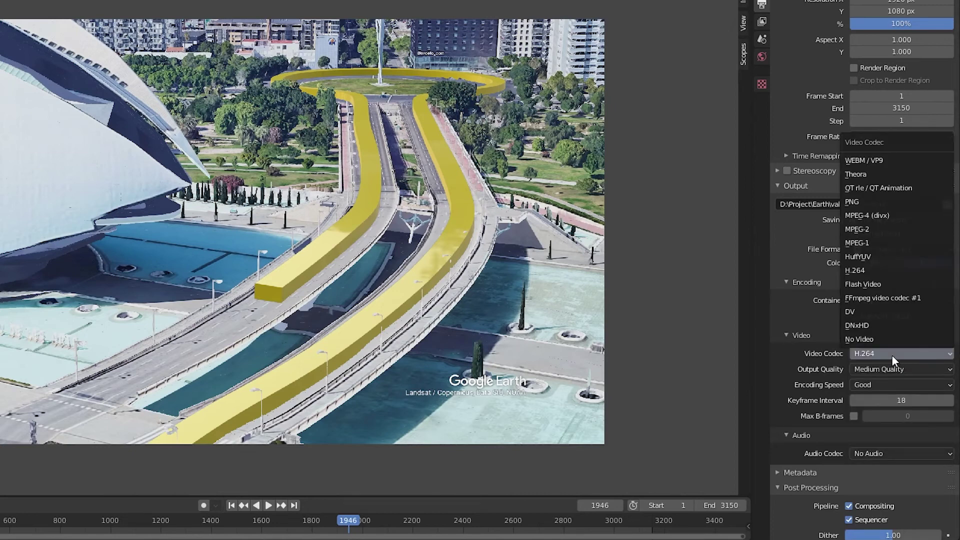
{"action": "left_click", "coordinate": [867, 271]}
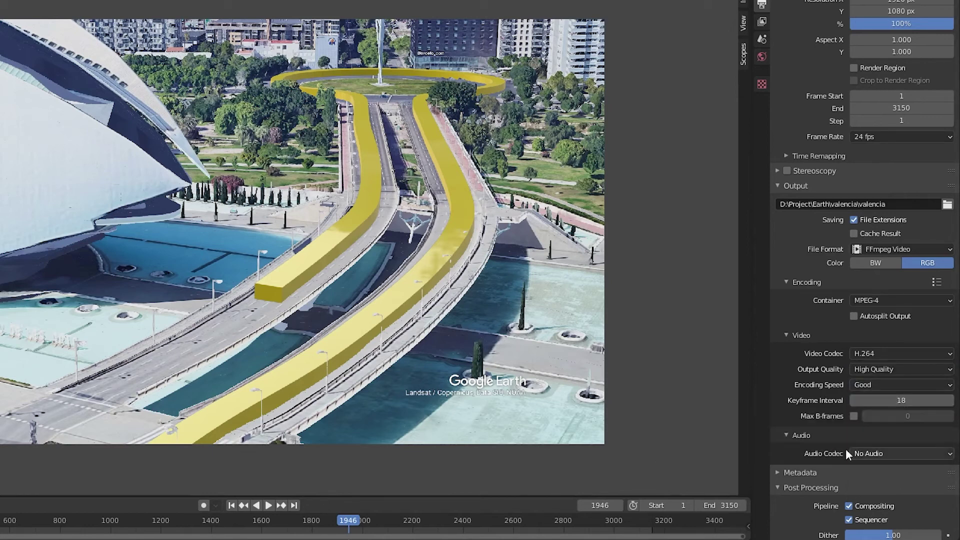
{"action": "scroll", "coordinate": [887, 534], "scroll_direction": "down", "scroll_amount": 1}
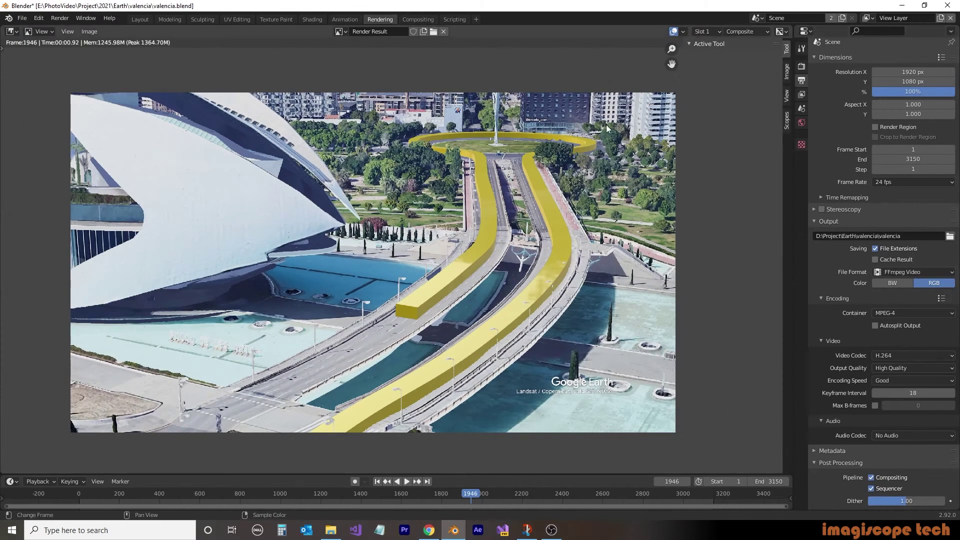
Render the full animation to the valencia H.264 MPEG-4 video
{"action": "left_click", "coordinate": [60, 18]}
{"action": "left_click", "coordinate": [85, 40]}
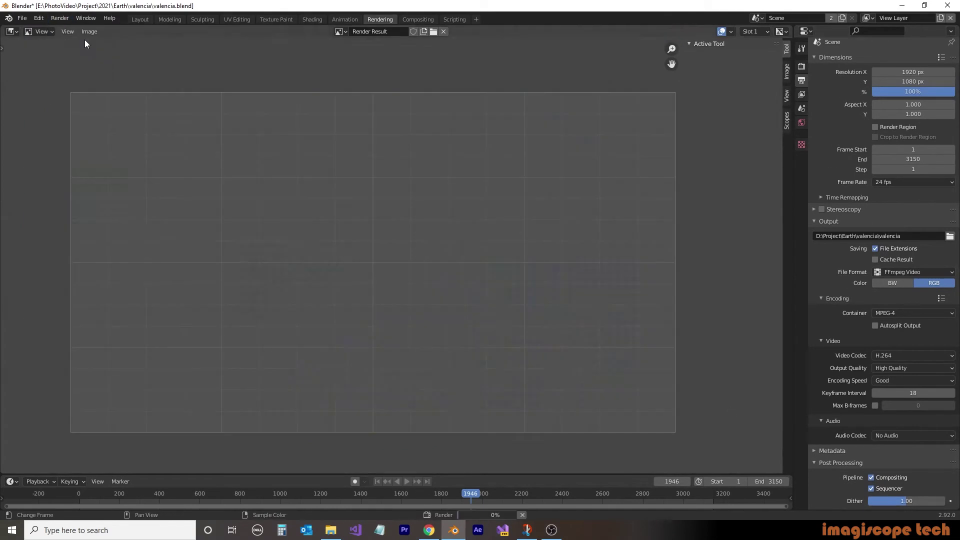